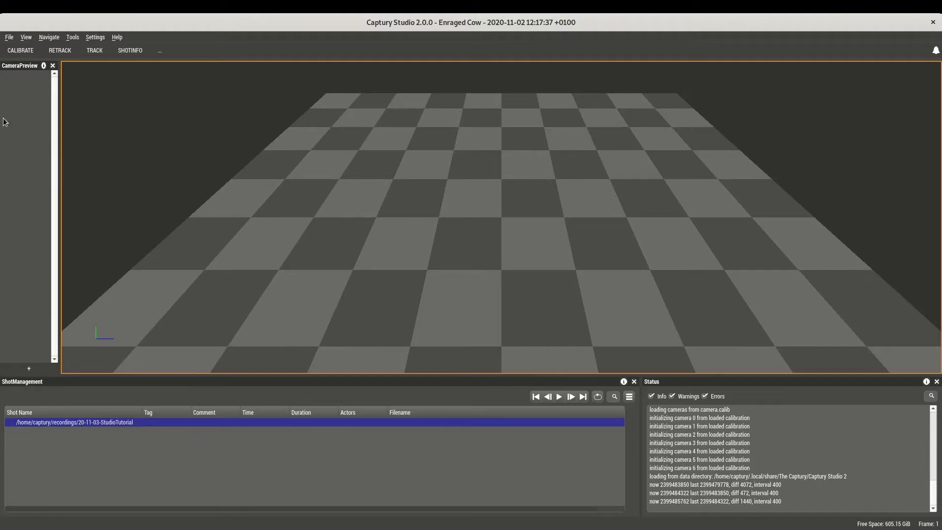
Start a new shot named "lens" in the 20-11-03-StudioTutorial recordings folder.
left_click(10, 38)
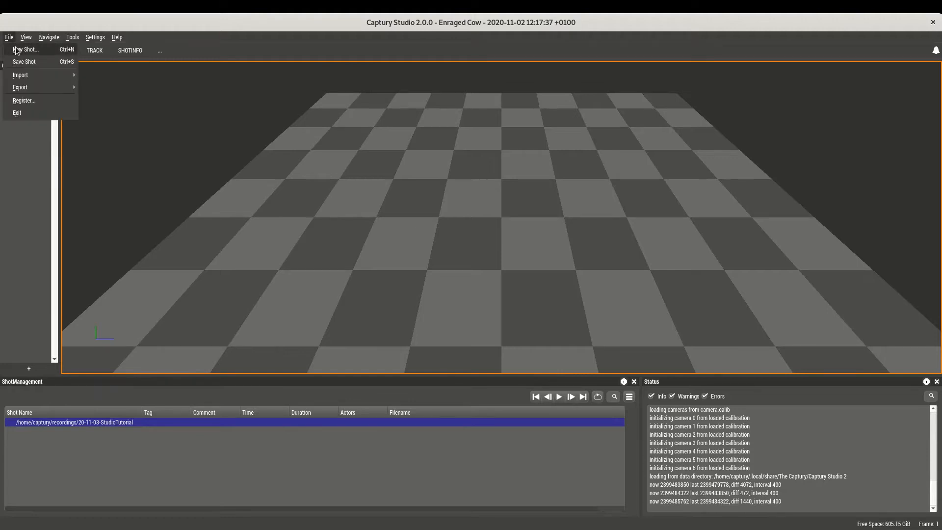
left_click(25, 49)
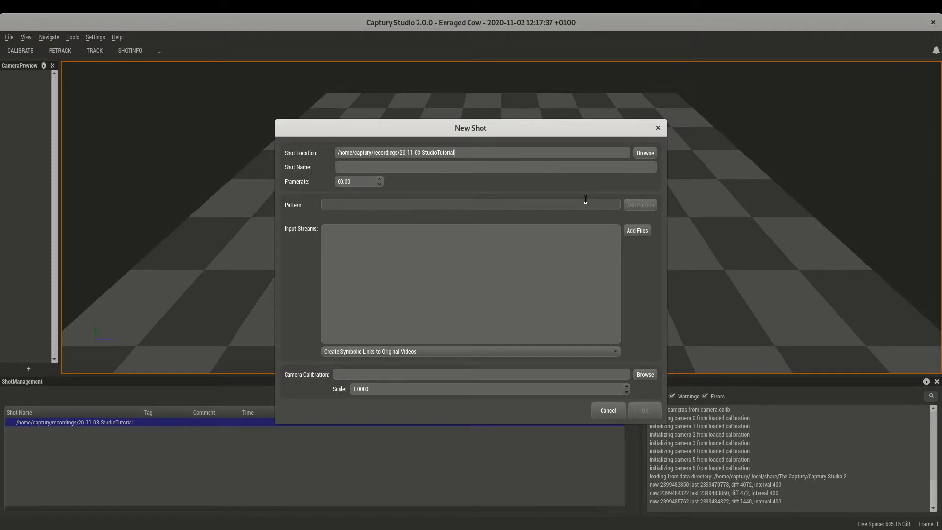
left_click(458, 167)
type("lens")
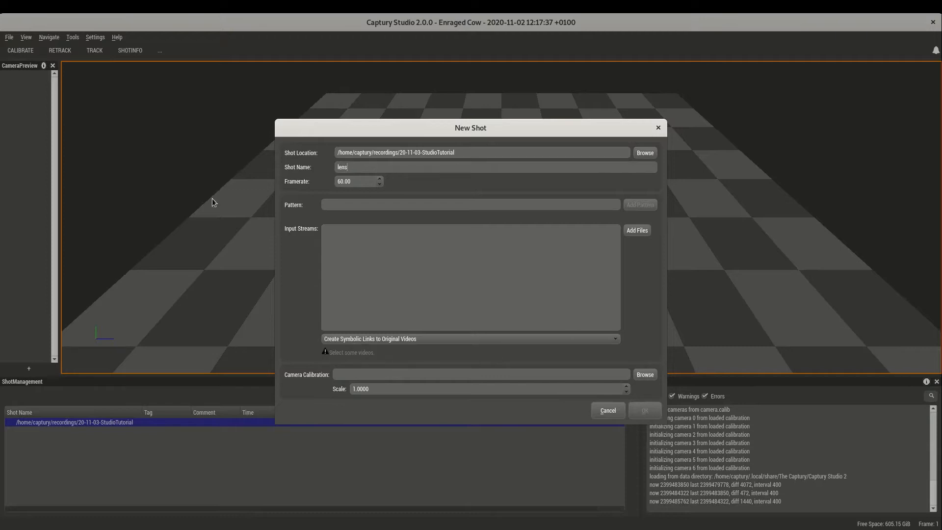
left_click(640, 232)
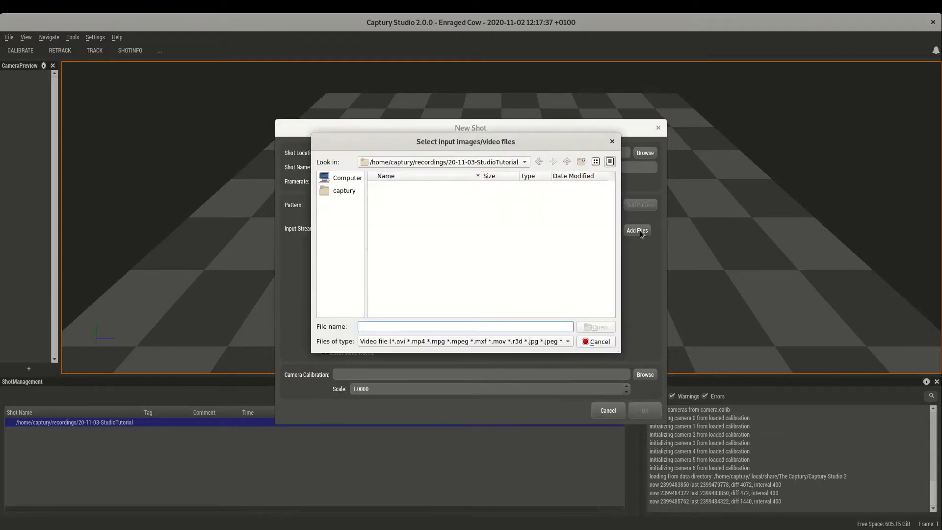
key("Escape")
left_click(405, 202)
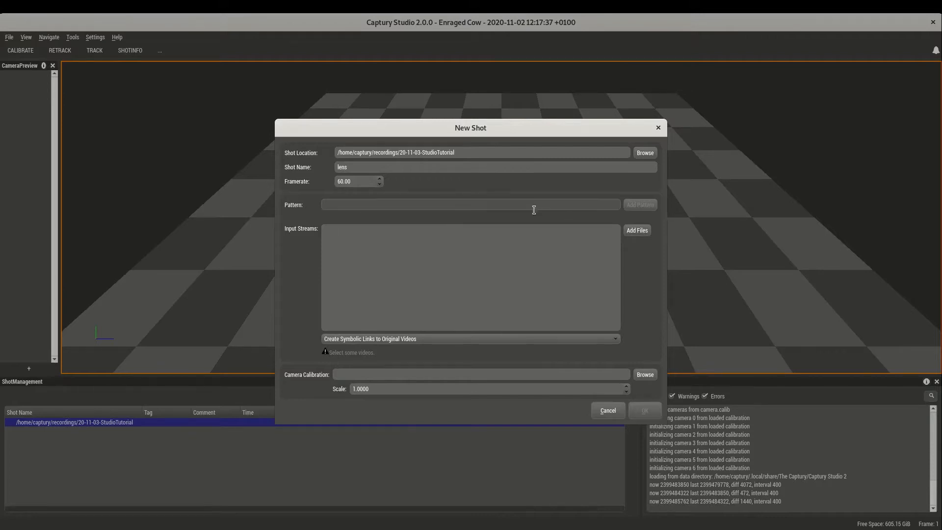
Add video1.avi through video7.avi from the 20-11-03-StudioTutorial-data/1.intrinsics folder as the lens shot's input streams.
left_click(636, 230)
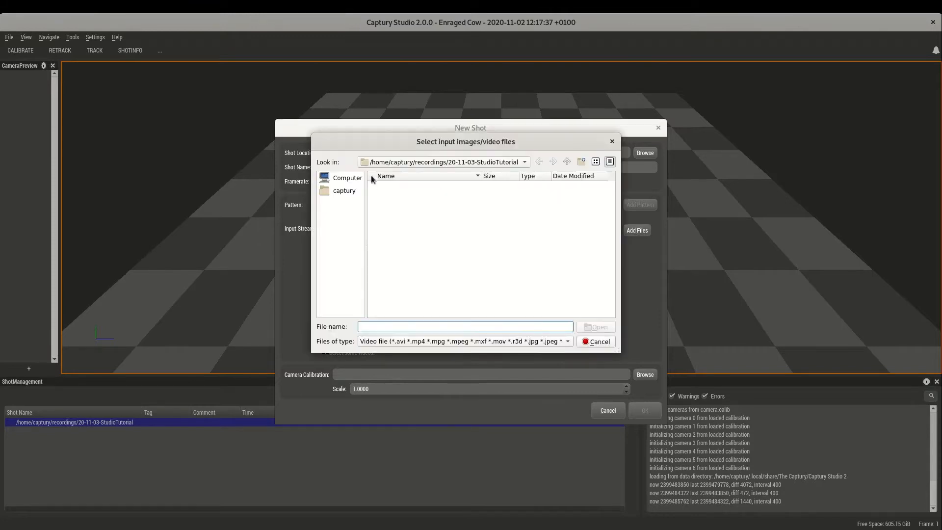
left_click(396, 162)
left_click(394, 175)
scroll(401, 250, "down", 10)
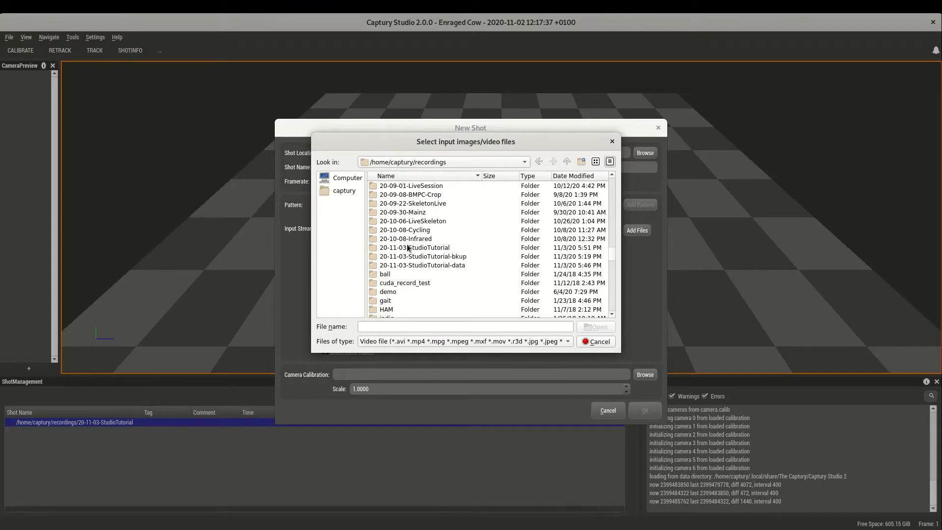
double_click(408, 263)
double_click(395, 186)
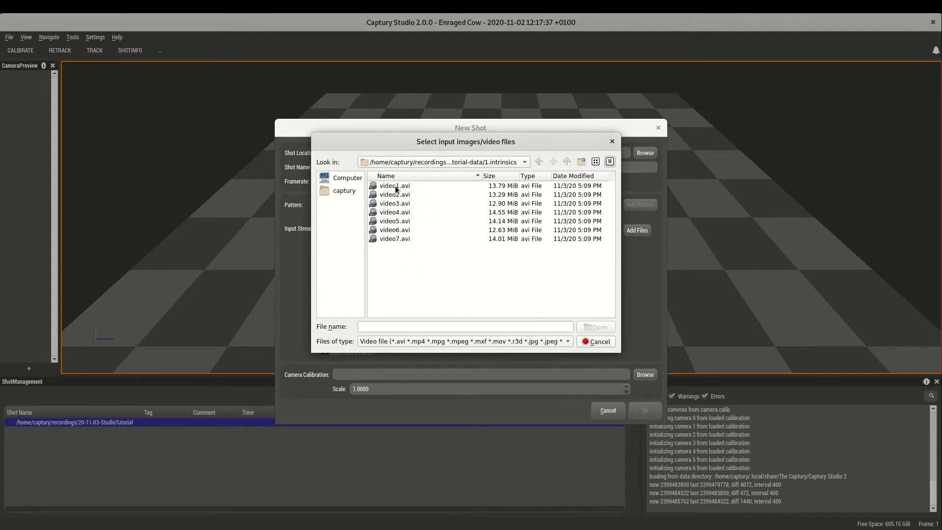
left_click(396, 185)
left_click(393, 237, "shift")
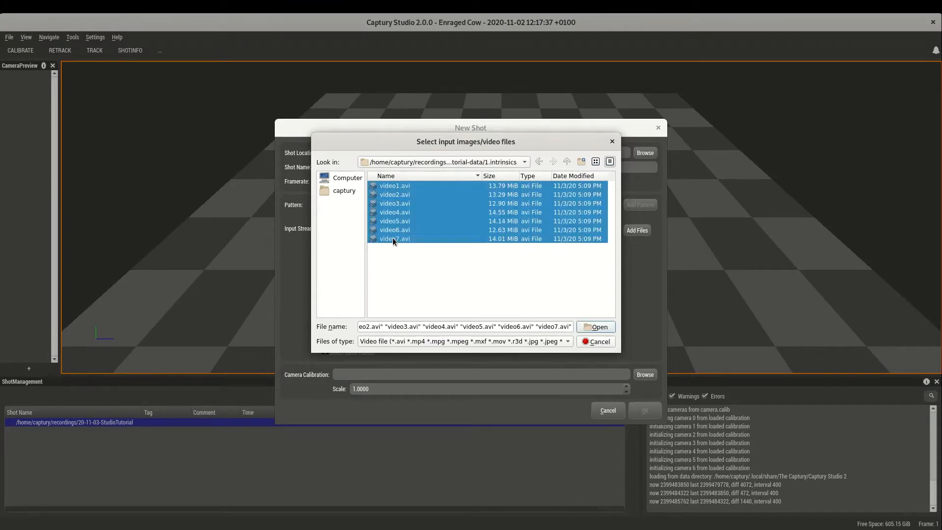
left_click(594, 326)
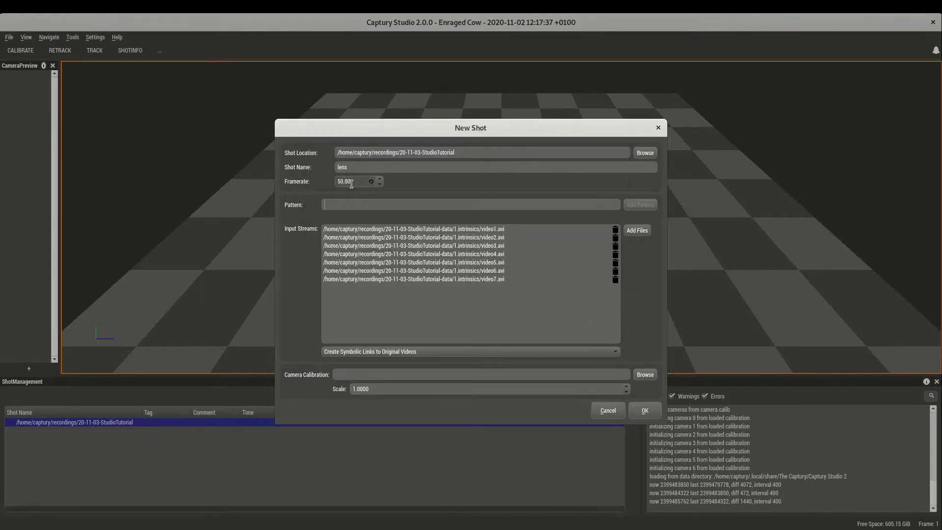
Choose symbolic links to the original videos as the import mode and create the lens shot without a camera calibration file.
left_click(382, 351)
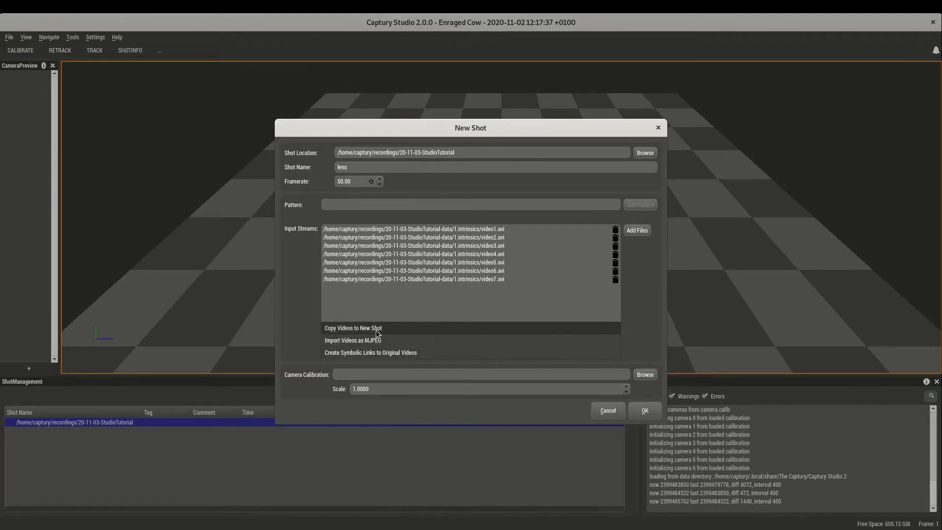
left_click(360, 353)
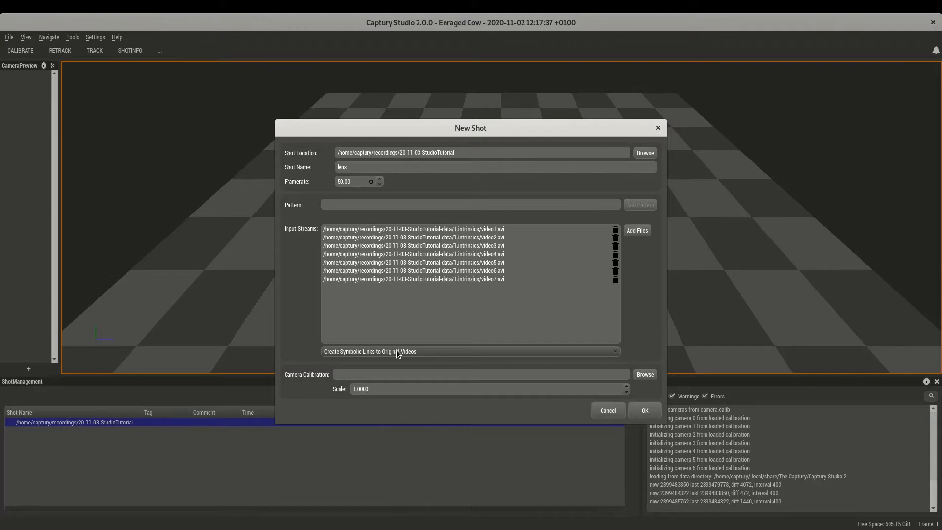
left_click(343, 375)
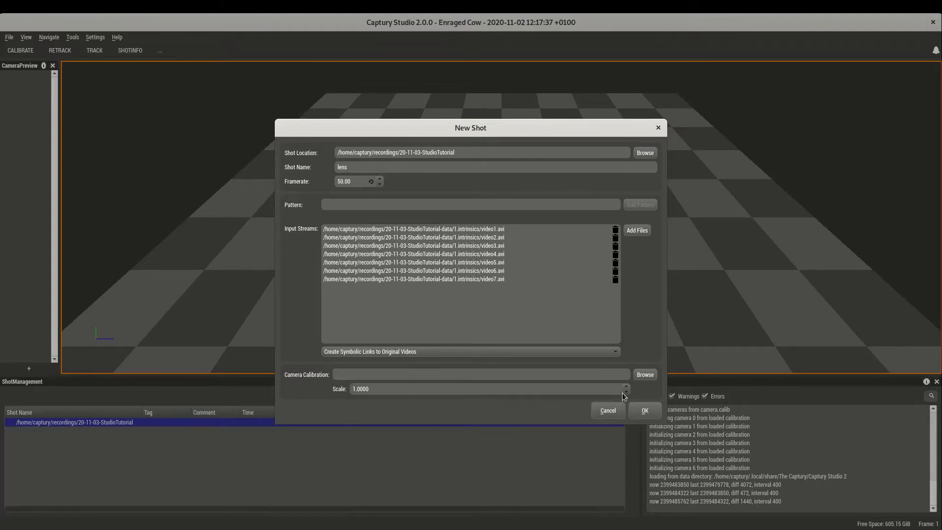
left_click(648, 412)
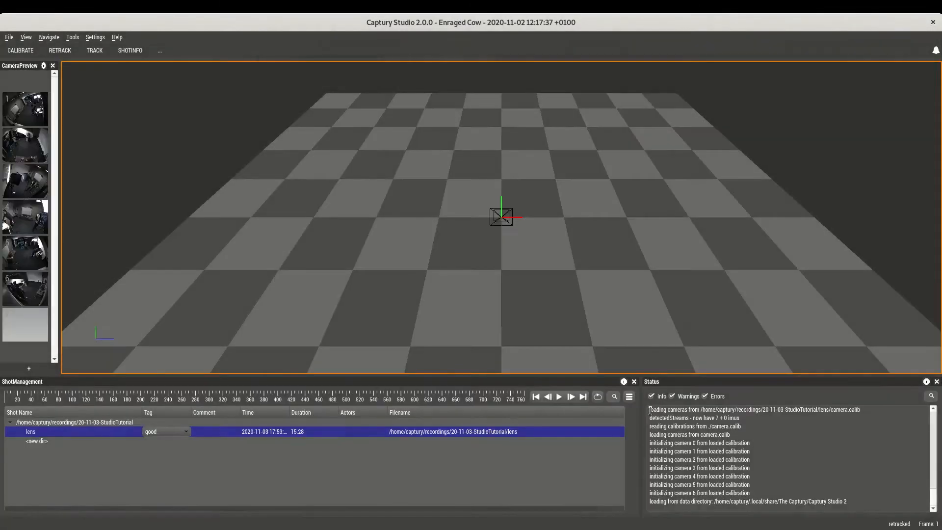
Go through the camera views, display camera 4, and scrub through its footage of the calibration board.
left_click(33, 110)
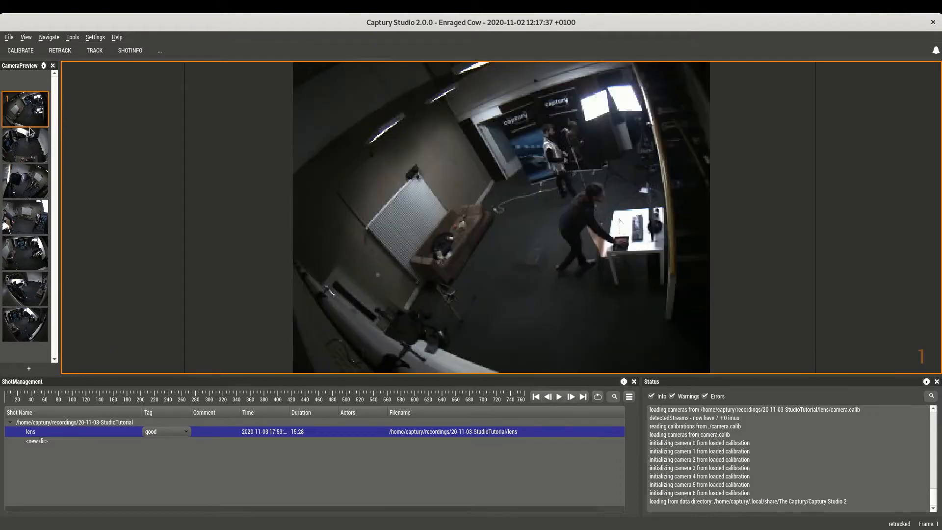
left_click(27, 143)
left_click(26, 186)
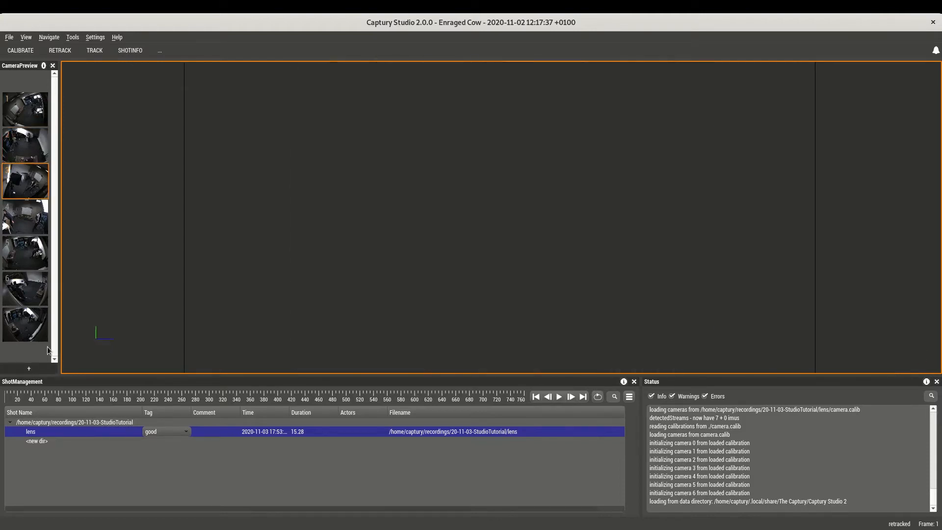
left_click(44, 230)
left_click(229, 402)
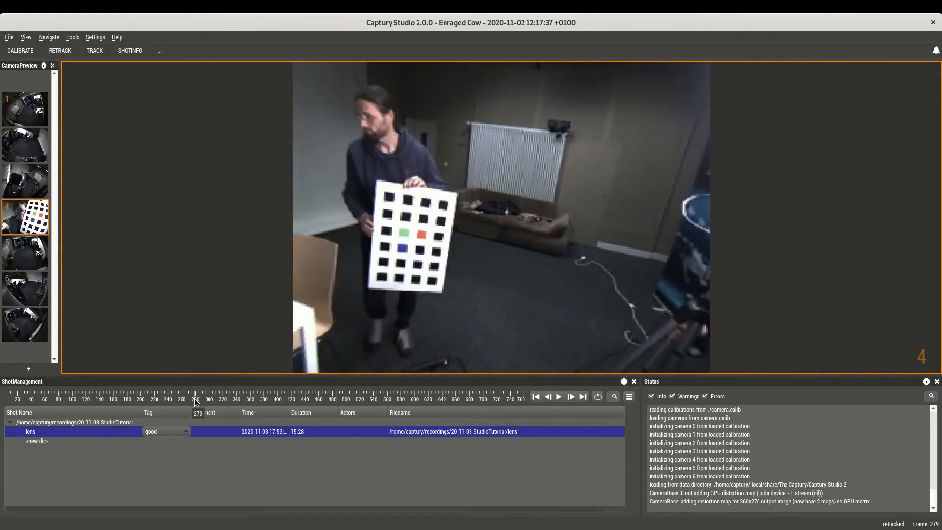
left_click_drag(229, 401, 299, 400)
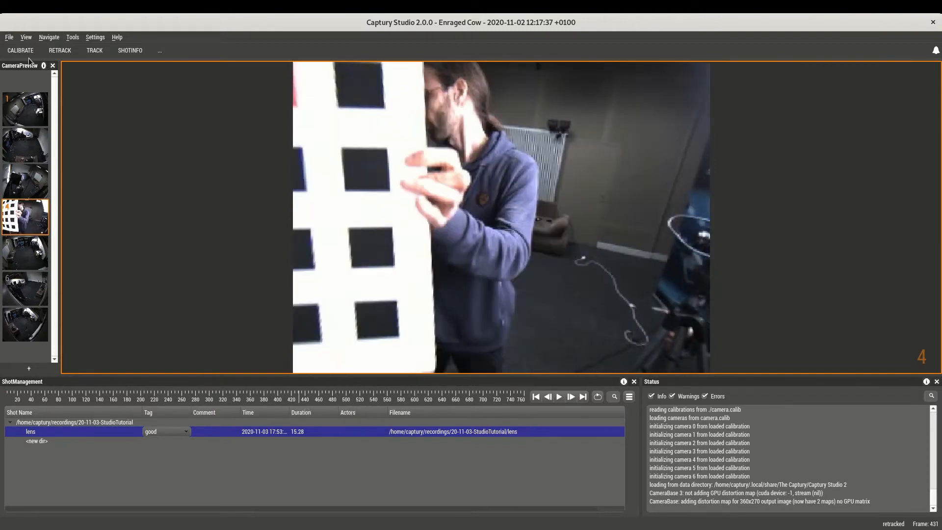
Capture the calibration board from about frame 264 in camera 4's footage and calibrate the camera's lens.
left_click(18, 50)
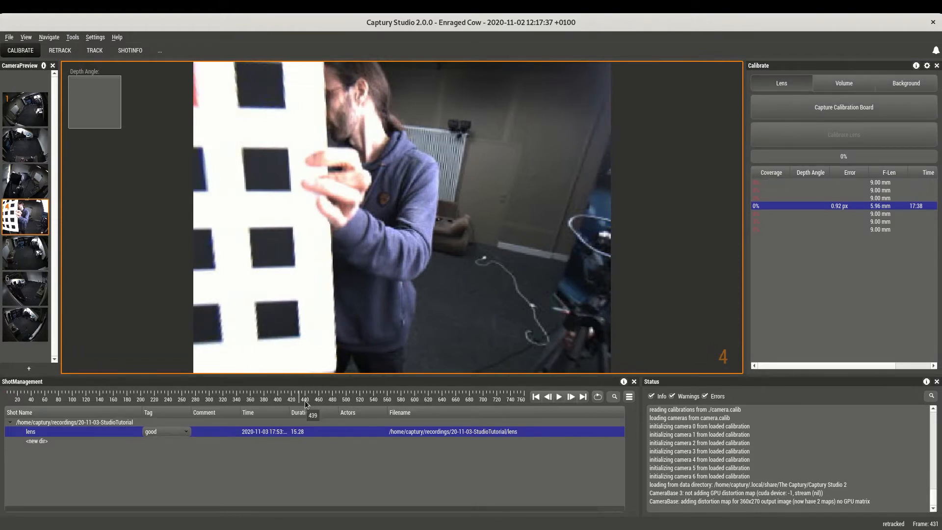
left_click_drag(300, 400, 184, 399)
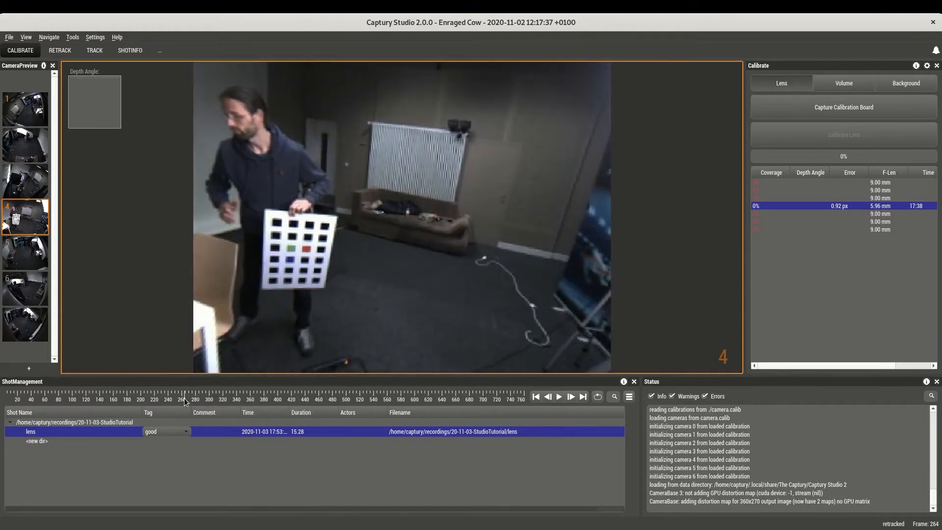
left_click(832, 102)
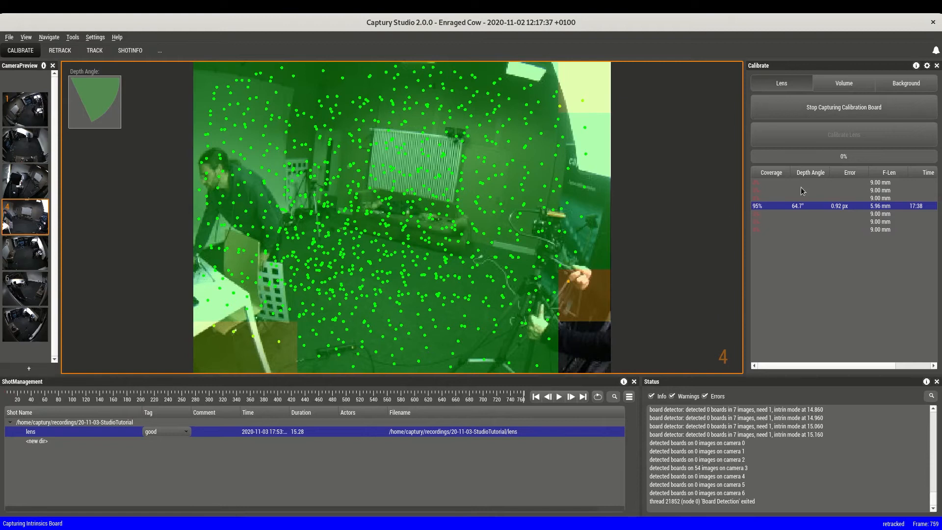
left_click(849, 112)
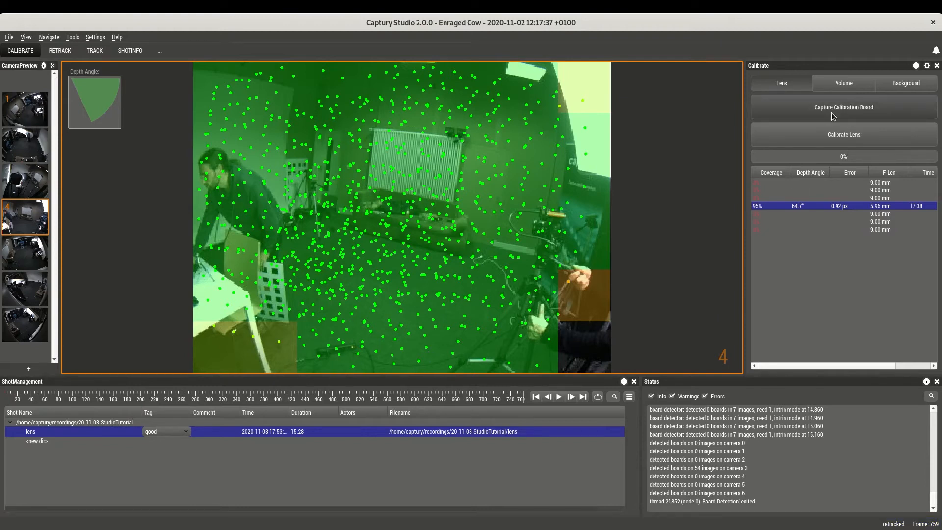
left_click(820, 136)
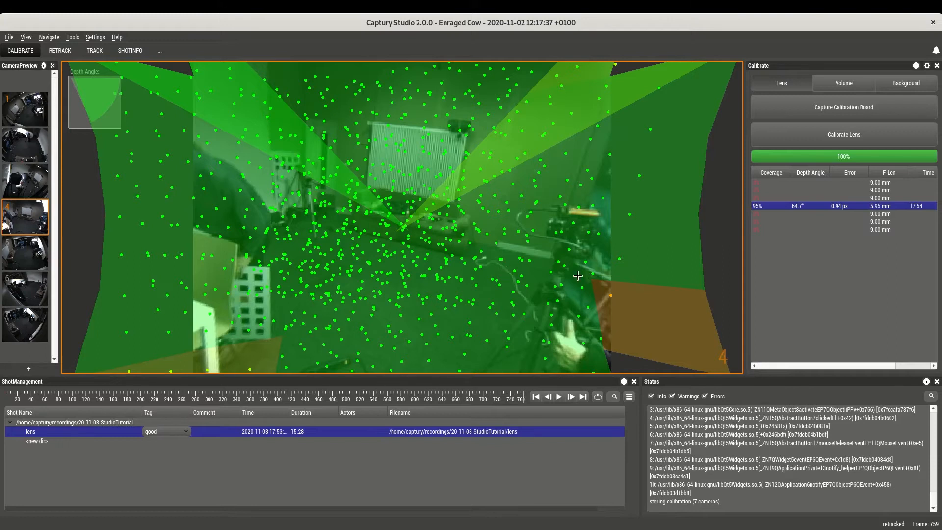
Save the lens shot with its new calibration.
left_click(10, 38)
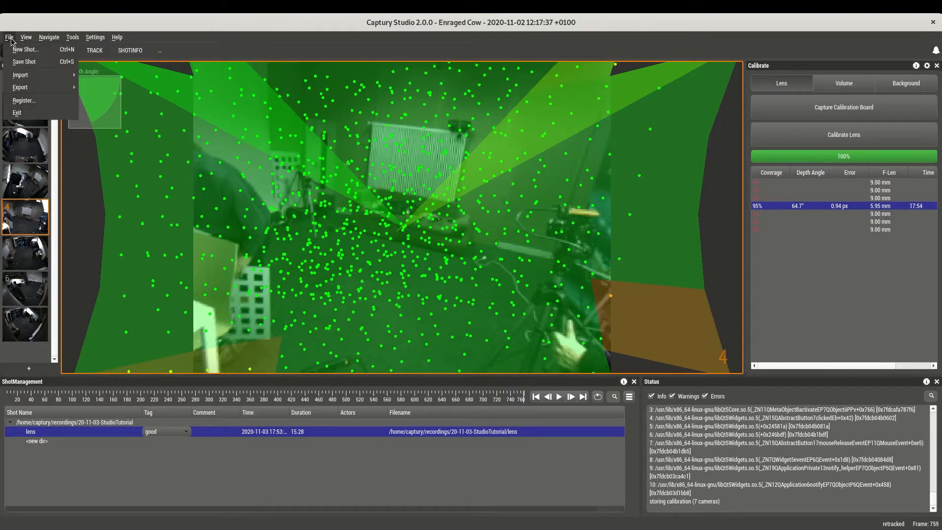
left_click(22, 62)
left_click(12, 39)
left_click(16, 50)
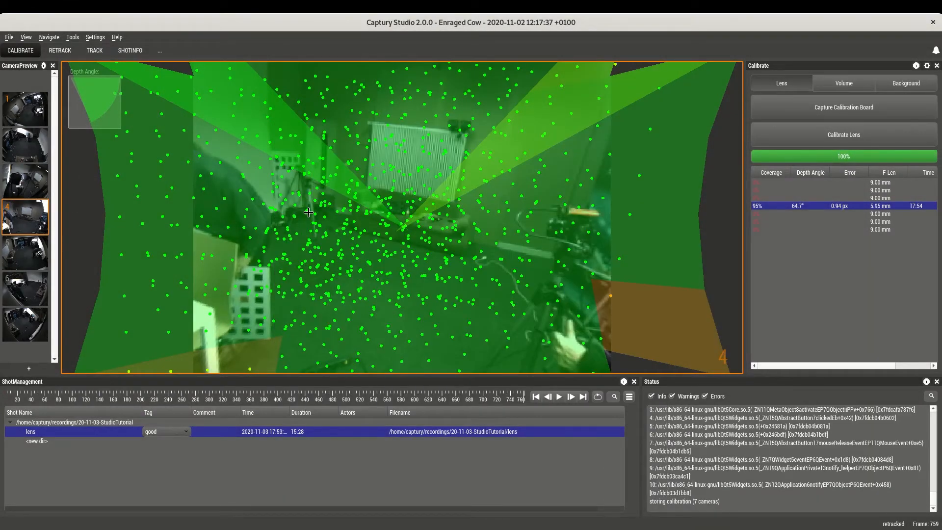
left_click(10, 37)
left_click(24, 62)
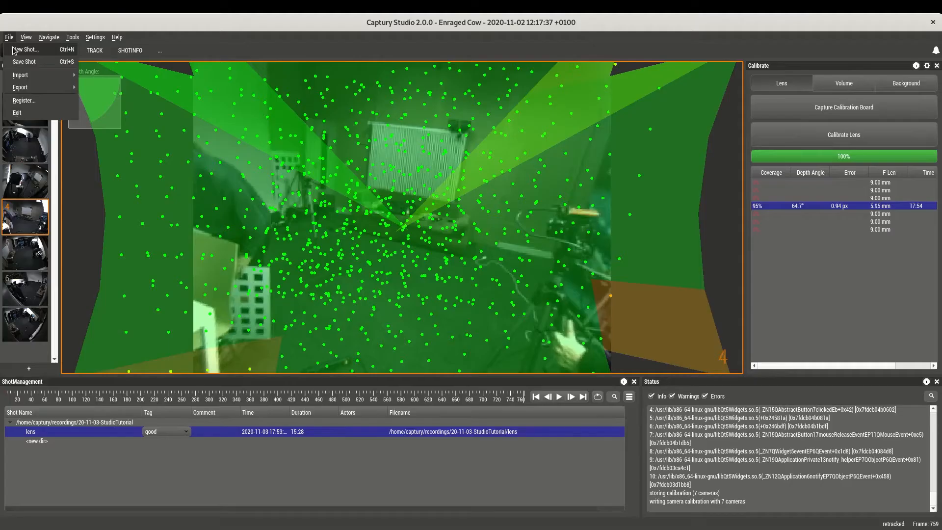
Start a new shot named "volume" located in /home/captury/recordings/20-11-03-StudioTutorial/.
key("ctrl+n")
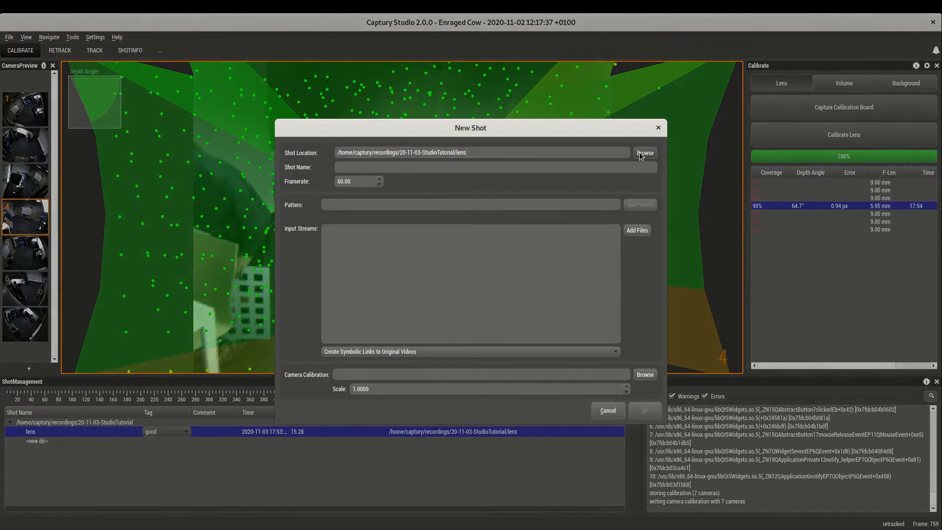
key("BackSpace")
key("BackSpace")
key("BackSpace")
key("BackSpace")
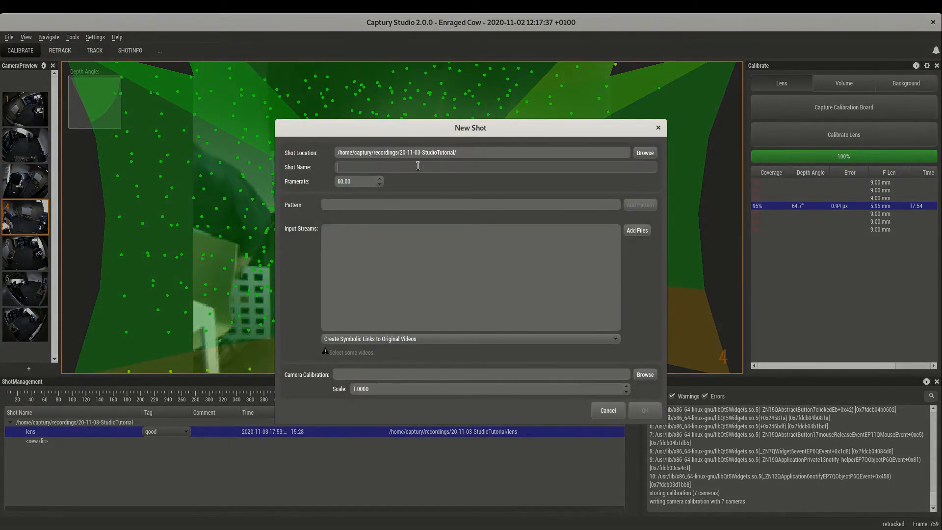
type("volume")
Add stream00.avi through stream06.avi from the 20-11-03-StudioTutorial-data/2.extrinsics_003 folder as the volume shot's input streams.
left_click(638, 230)
left_click(445, 166)
left_click(432, 173)
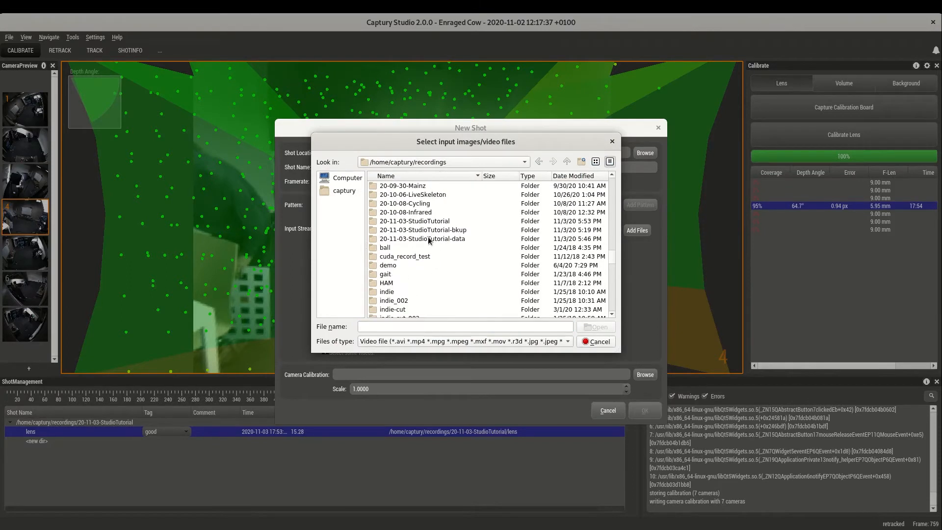
double_click(428, 239)
left_click(399, 257)
left_click(399, 309, "shift")
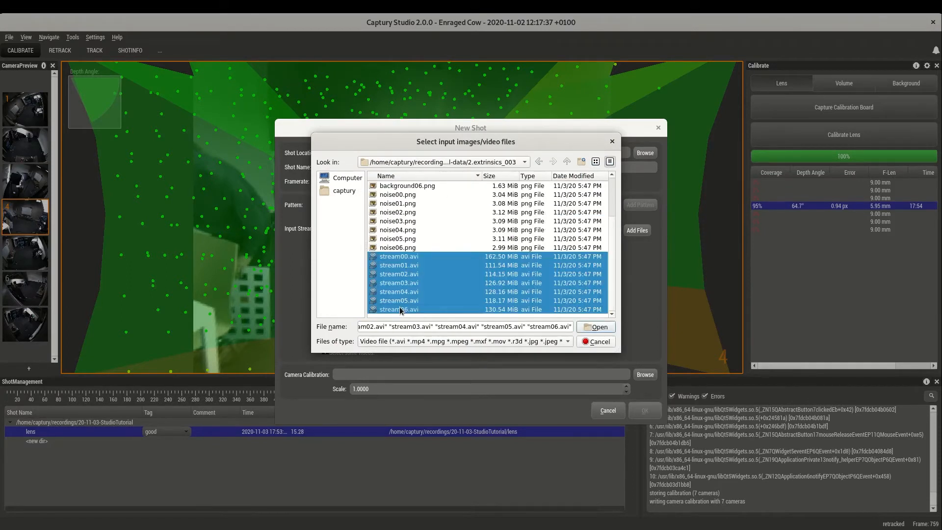
left_click(595, 327)
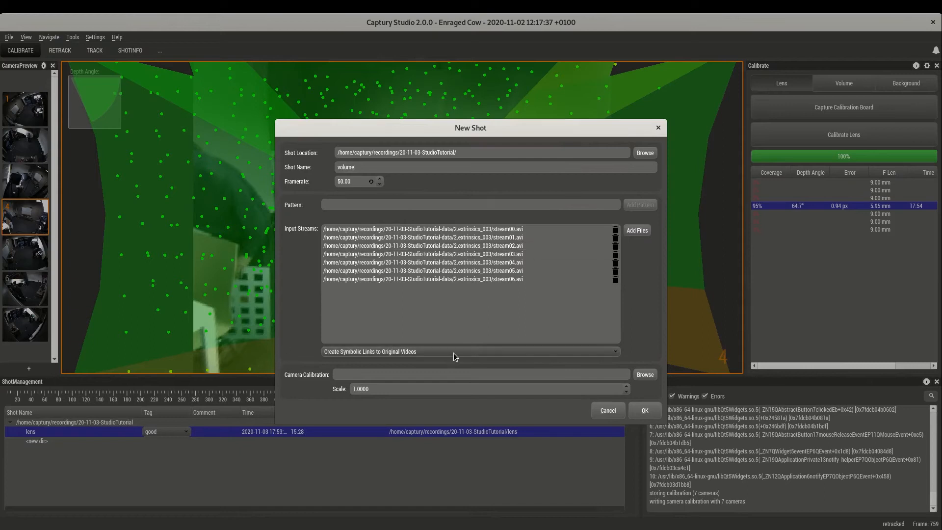
Load camera.calib from the 2.extrinsics_003 data folder as the camera calibration and create the volume shot.
left_click(643, 376)
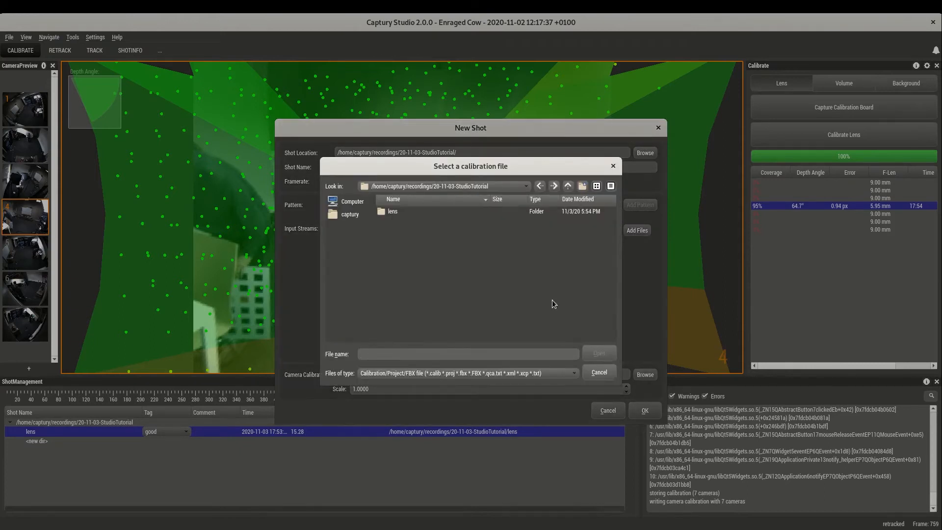
left_click(526, 186)
left_click(413, 317)
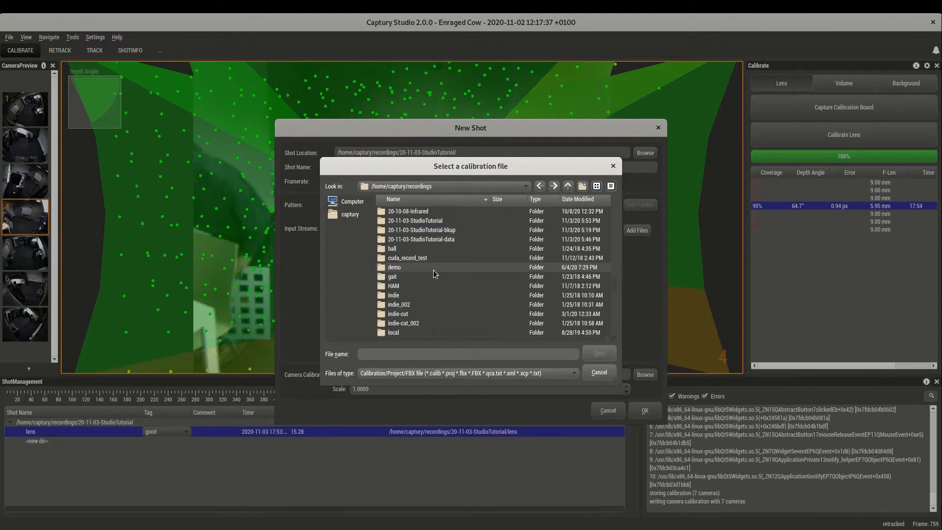
double_click(430, 268)
double_click(406, 247)
left_click(410, 222)
double_click(410, 222)
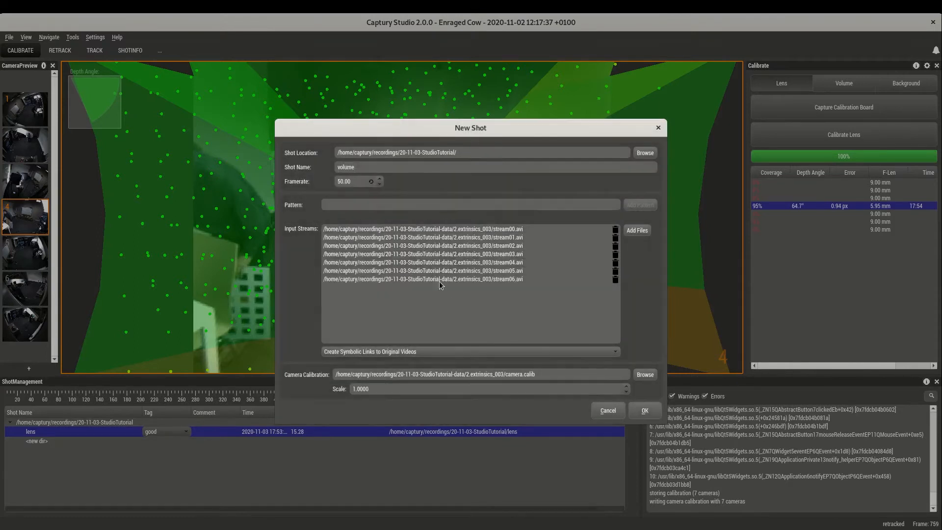
left_click(645, 412)
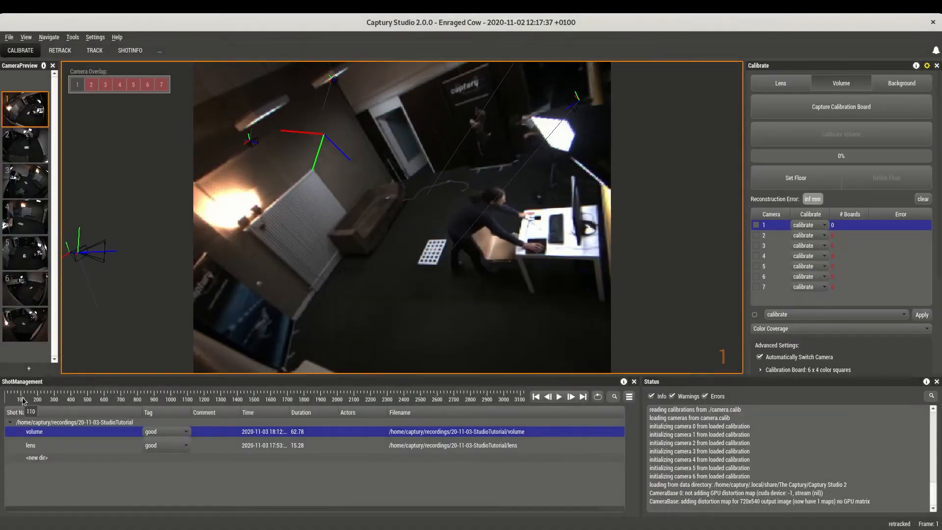
Capture the calibration board throughout the volume recording from its beginning, stopping the capture near frame 2480.
mouse_move(10, 401)
left_mouse_down()
mouse_move(486, 412)
mouse_move(5, 407)
left_mouse_up()
left_click(844, 108)
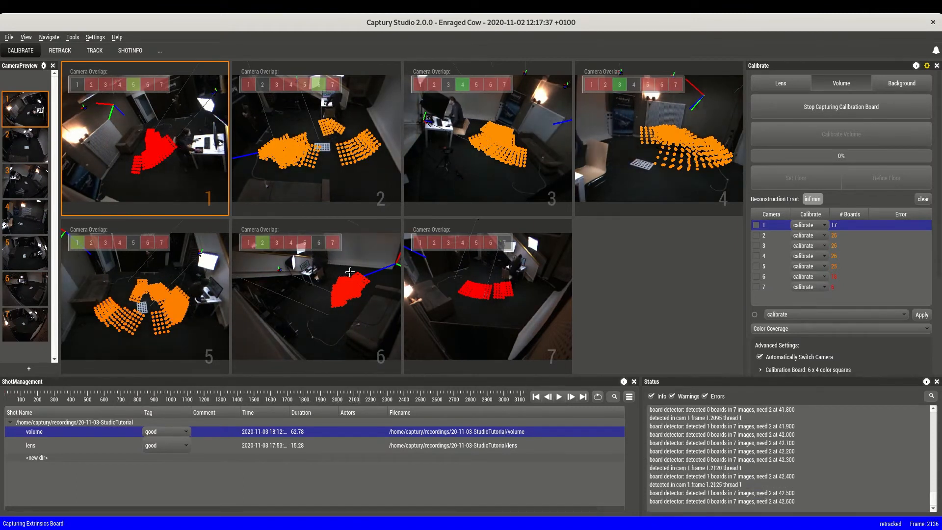
left_click(853, 107)
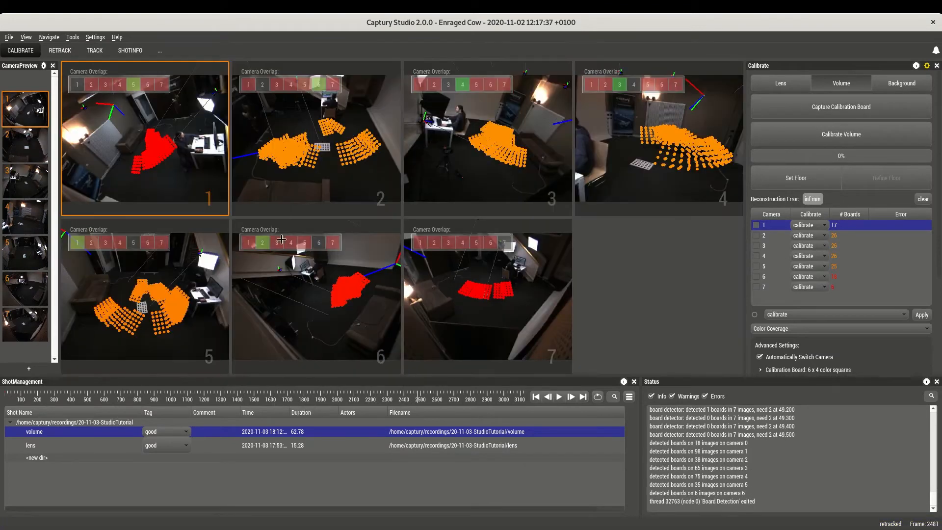
Capture more calibration boards from the start of the recording and calibrate the volume for all seven cameras.
left_click(6, 399)
key("Left")
key("Left")
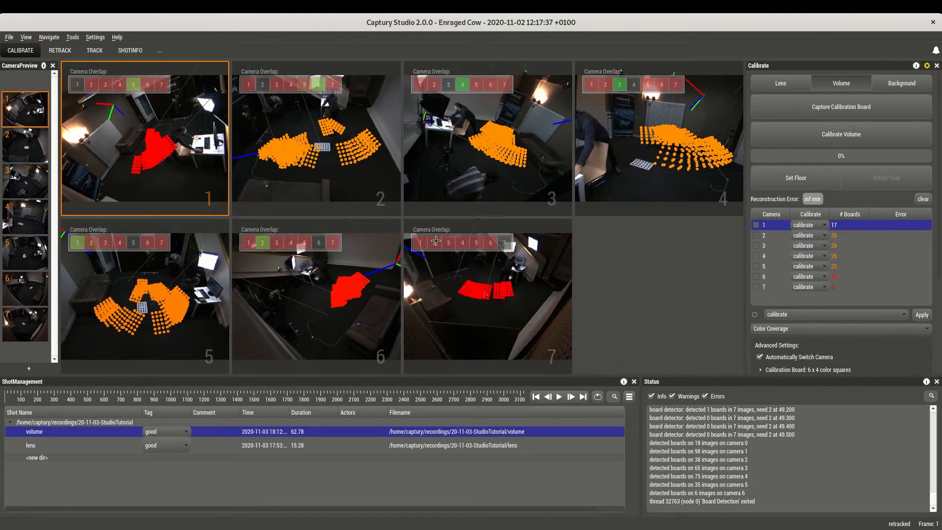
left_click(791, 108)
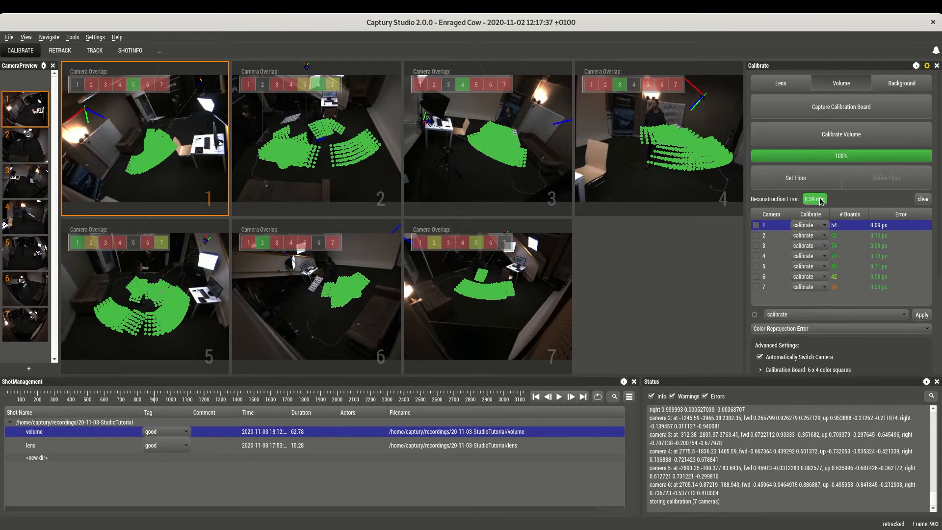
Review the reconstruction error and examine the calibrated camera positions in camera 1's view and the 3D view.
mouse_move(821, 201)
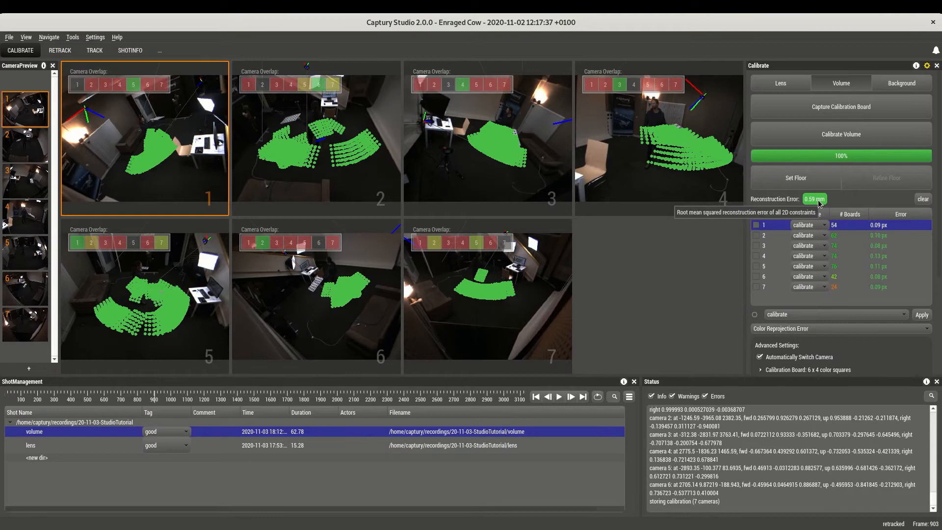
double_click(191, 154)
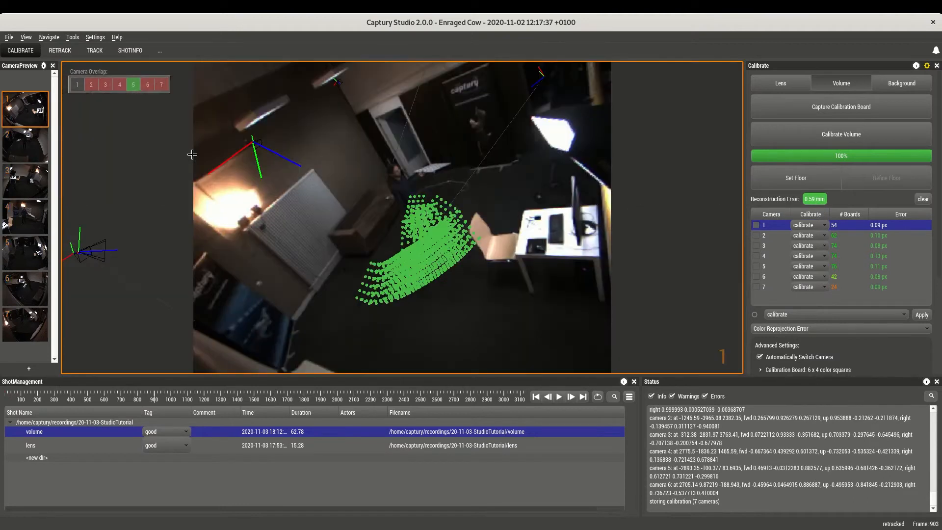
double_click(376, 189)
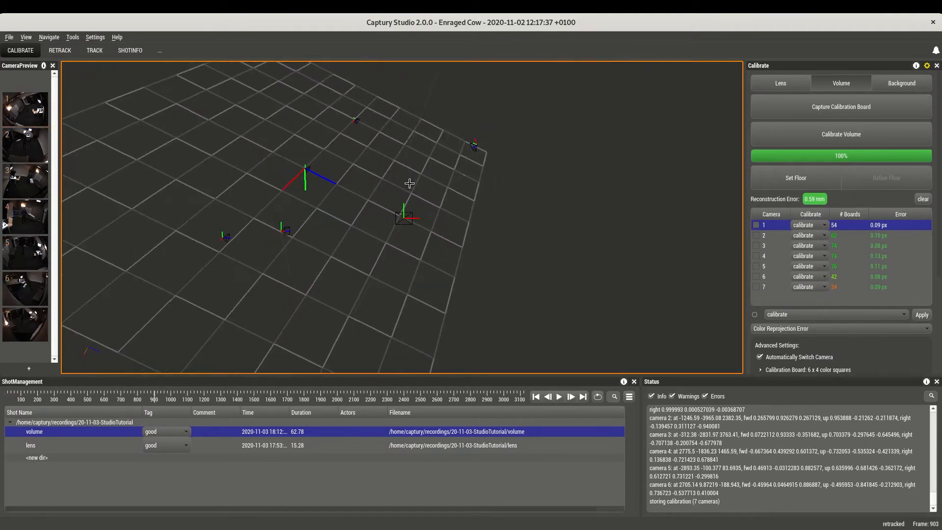
double_click(409, 215)
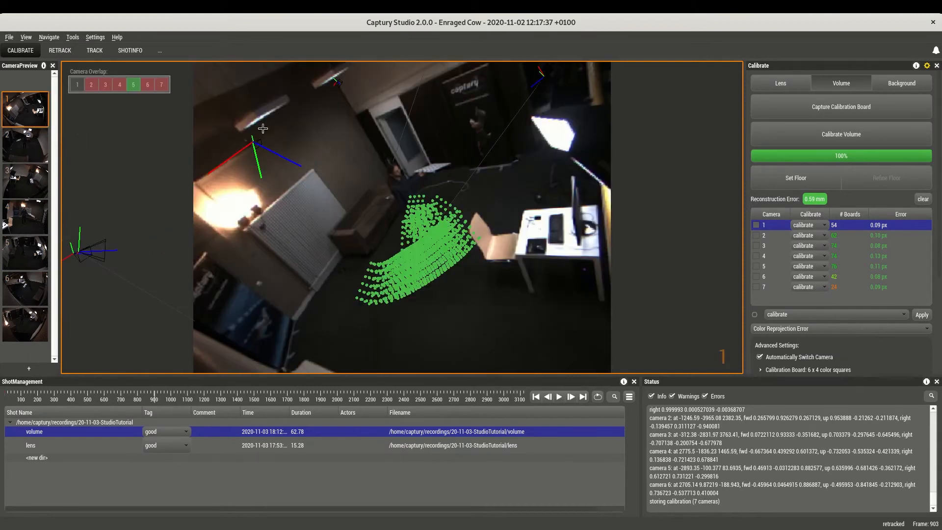
double_click(342, 79)
left_click_drag(415, 197, 494, 319)
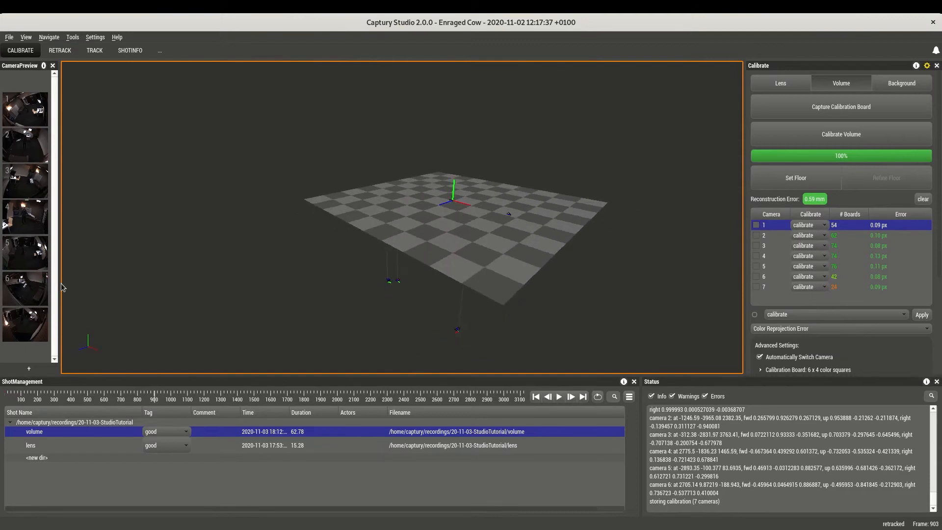
left_click(28, 118)
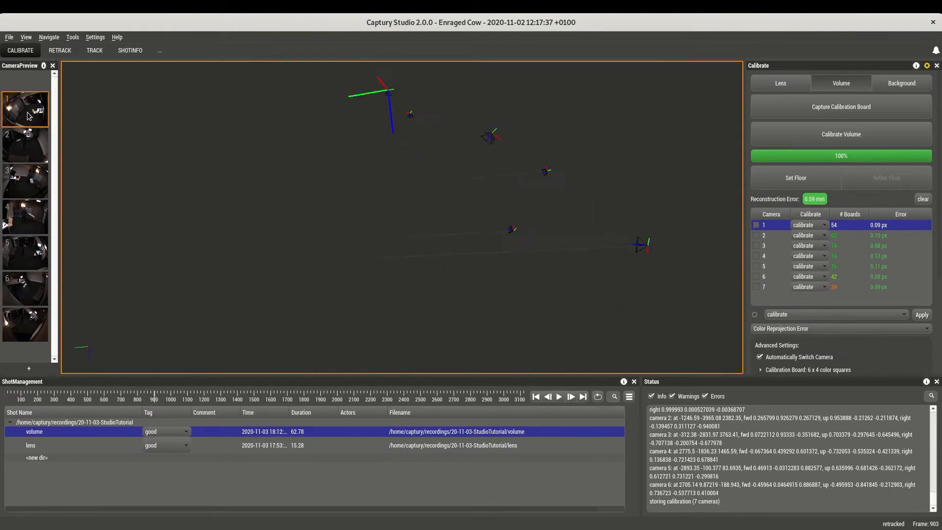
Clear the captured boards and set the floor from the board lying on the ground, starting near frame 2111.
left_click(392, 392)
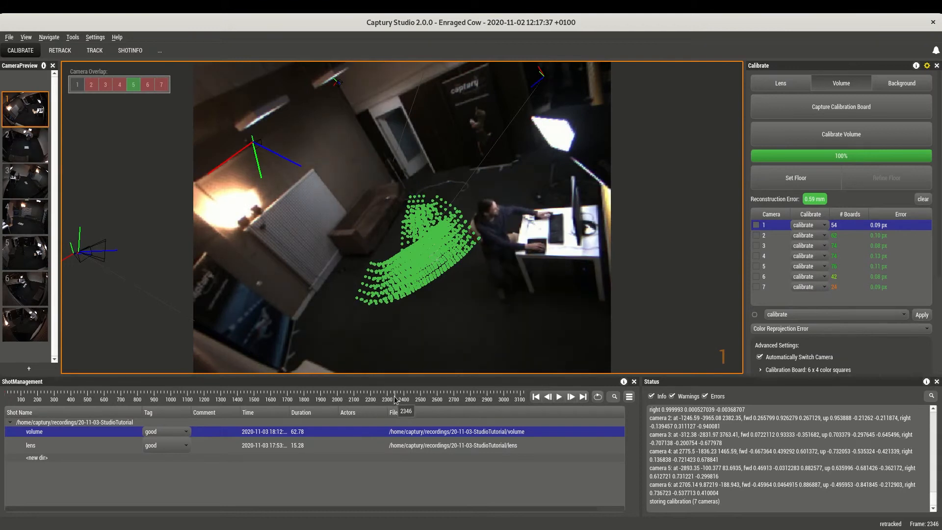
left_click(923, 198)
left_click_drag(387, 399, 357, 399)
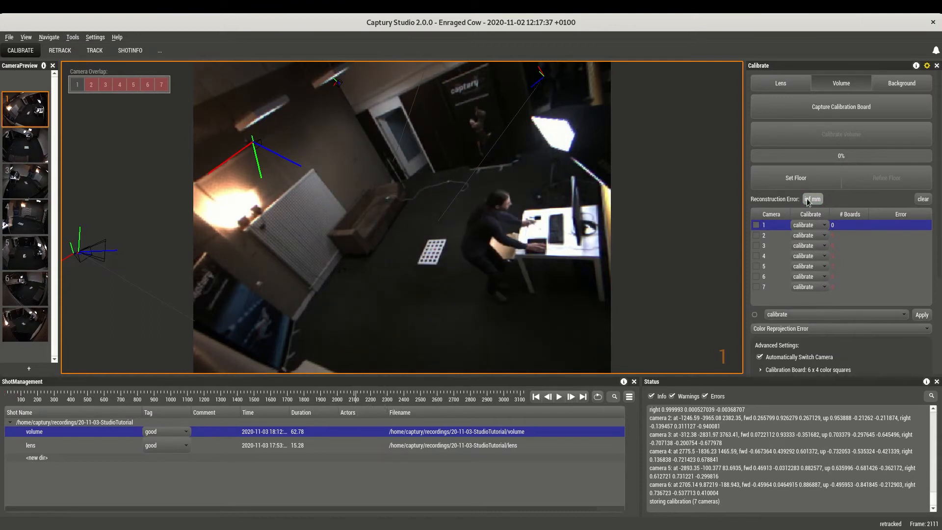
left_click(797, 178)
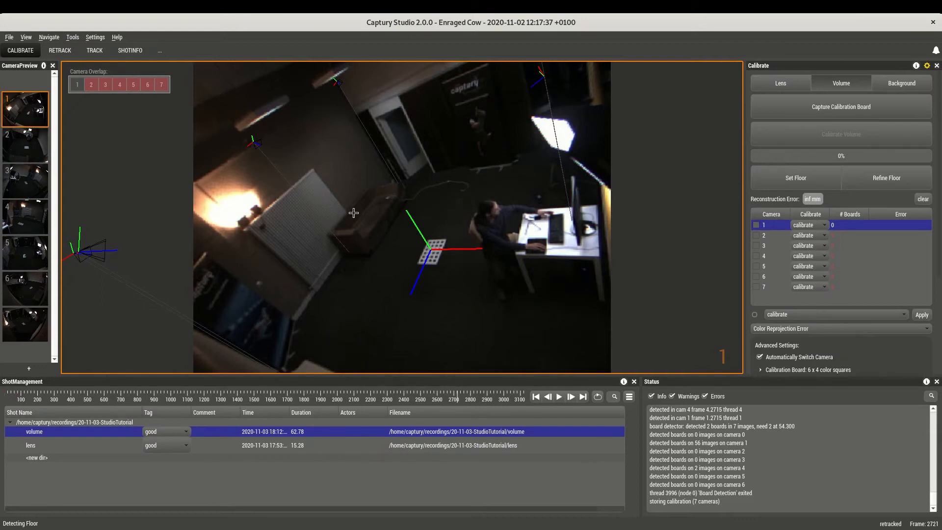
scroll(431, 250, "up", 5)
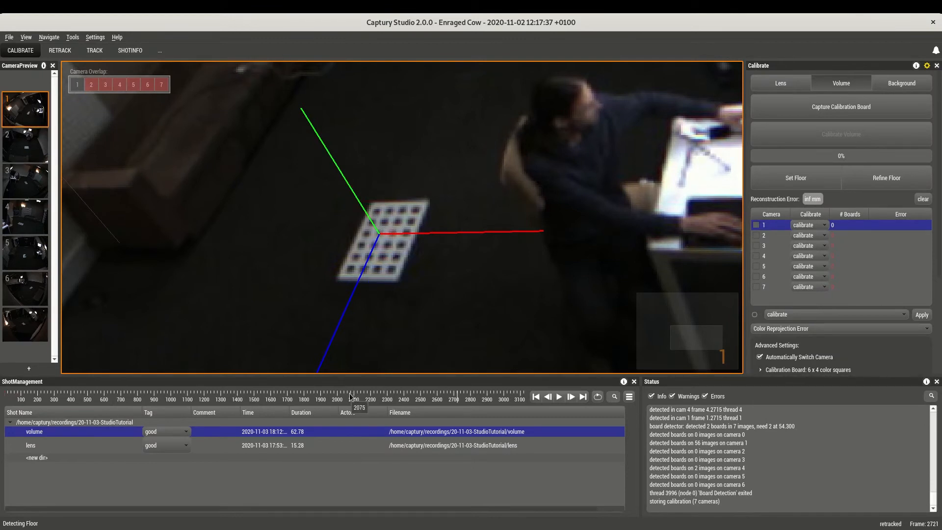
scroll(333, 319, "down", 5)
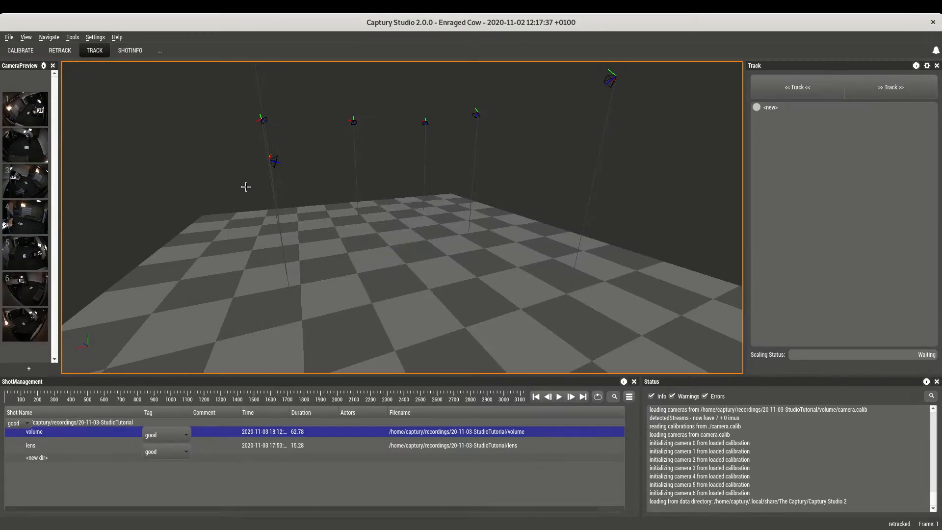
Start a new shot named "action" located in /home/captury/recordings/20-11-03-StudioTutorial/.
key("ctrl+n")
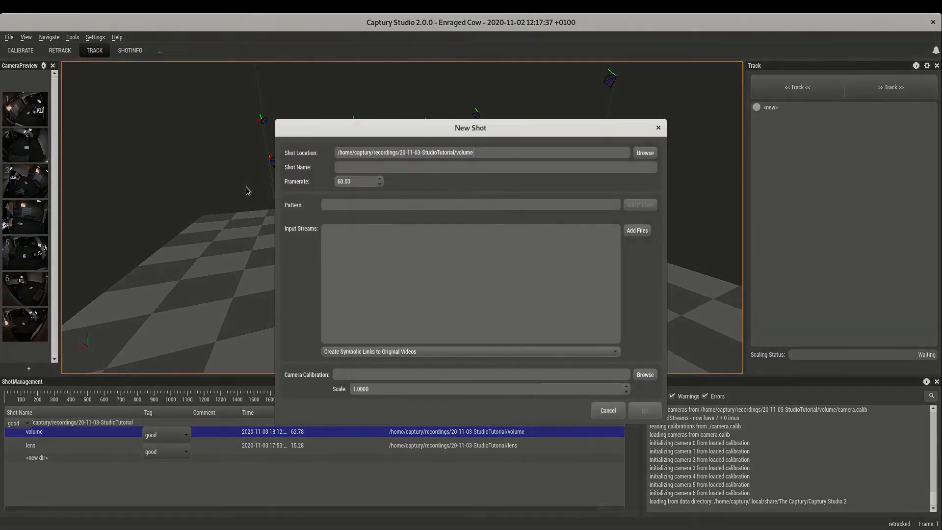
double_click(489, 155)
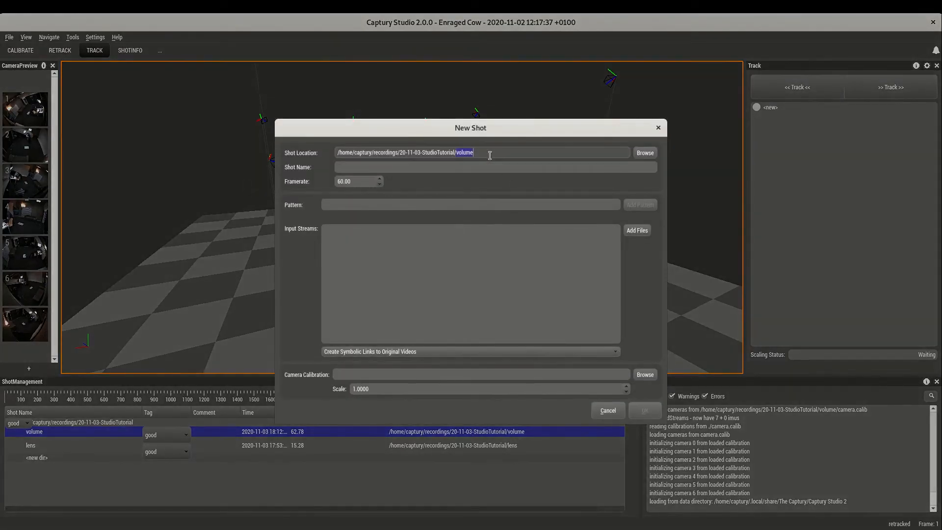
key("BackSpace")
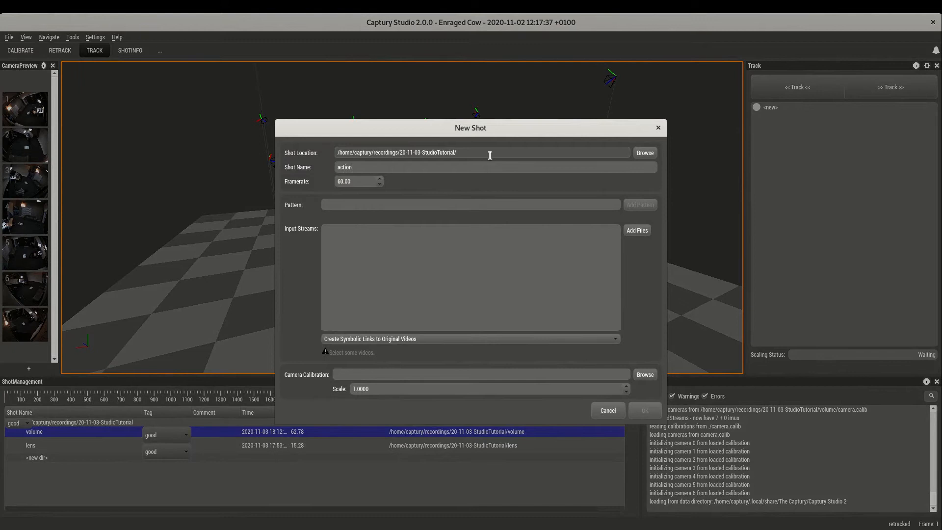
Add stream00.avi through stream06.avi from the 20-11-03-StudioTutorial-data/3.tracking_003 folder as the action shot's input streams.
left_click(637, 231)
left_click(413, 163)
left_click(413, 176)
double_click(423, 228)
double_click(414, 249)
scroll(414, 251, "down", 3)
left_click(413, 258)
left_click(411, 310, "shift")
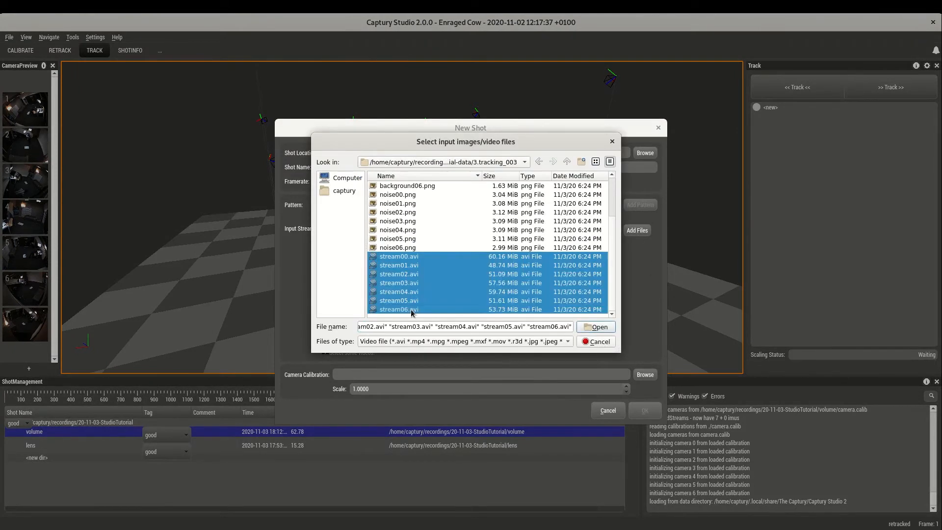
left_click(592, 326)
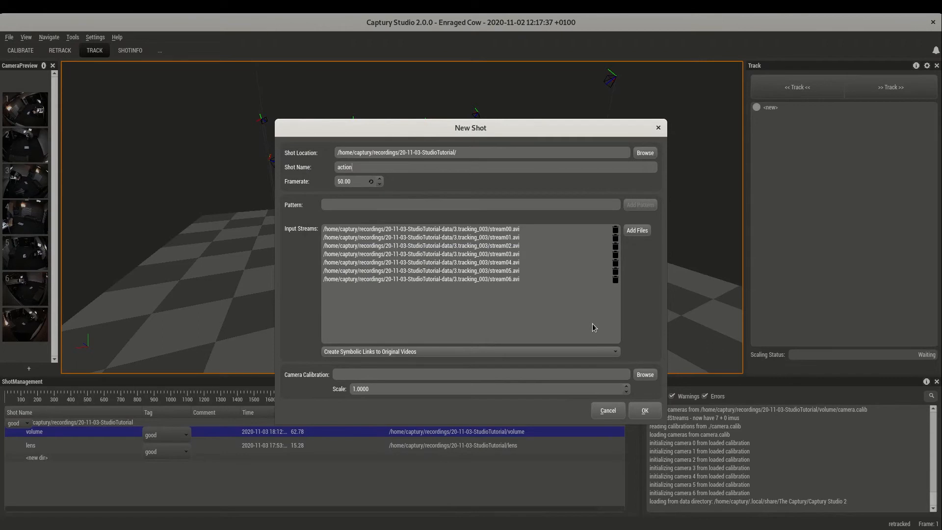
Load the camera calibration file and create the action shot.
left_click(645, 374)
double_click(391, 221)
double_click(391, 220)
left_click(645, 411)
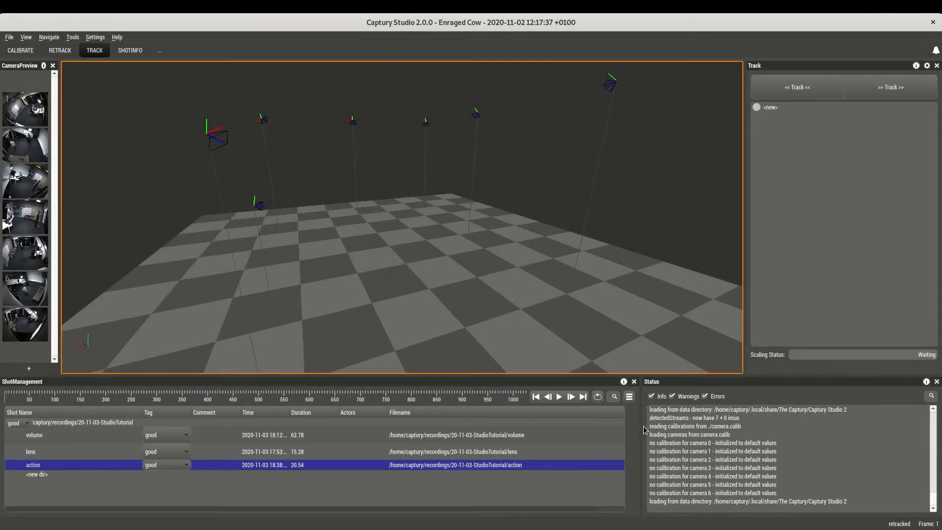
Place a new actor on the floor circle in camera 1's view at about frame 270 and track forward to the shot's end.
left_click(29, 123)
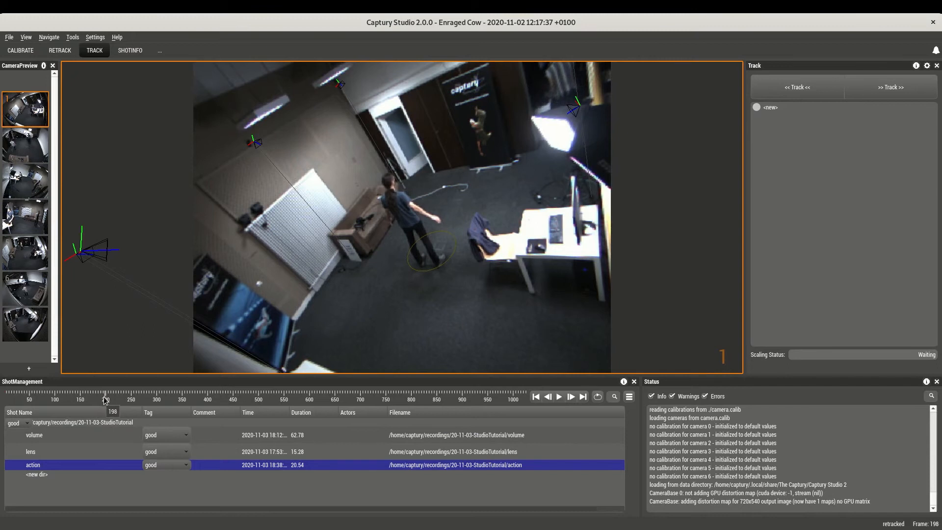
left_click_drag(108, 397, 113, 397)
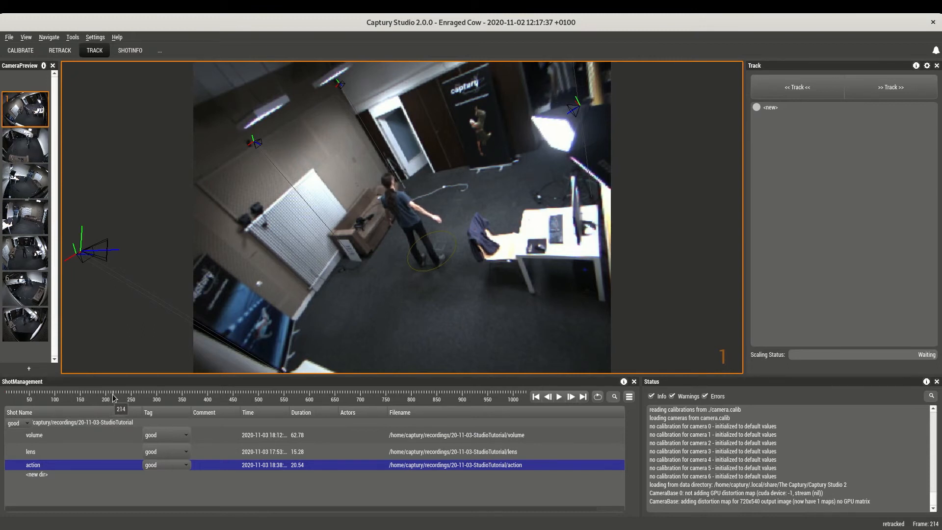
left_click_drag(113, 398, 141, 399)
left_click_drag(779, 108, 427, 262)
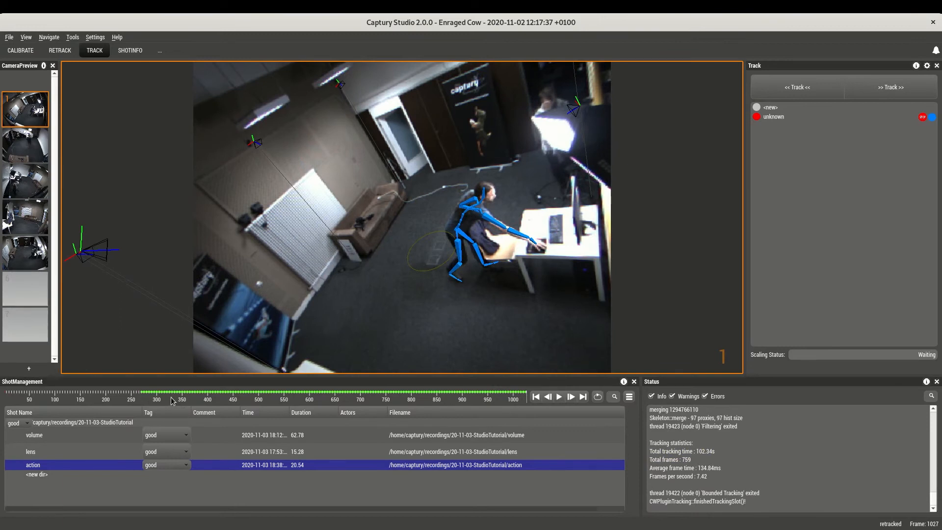
Play back the tracked motion and inspect the skeleton in camera 1's view and the actor mesh in the 3D view.
left_click_drag(172, 401, 141, 399)
key("space")
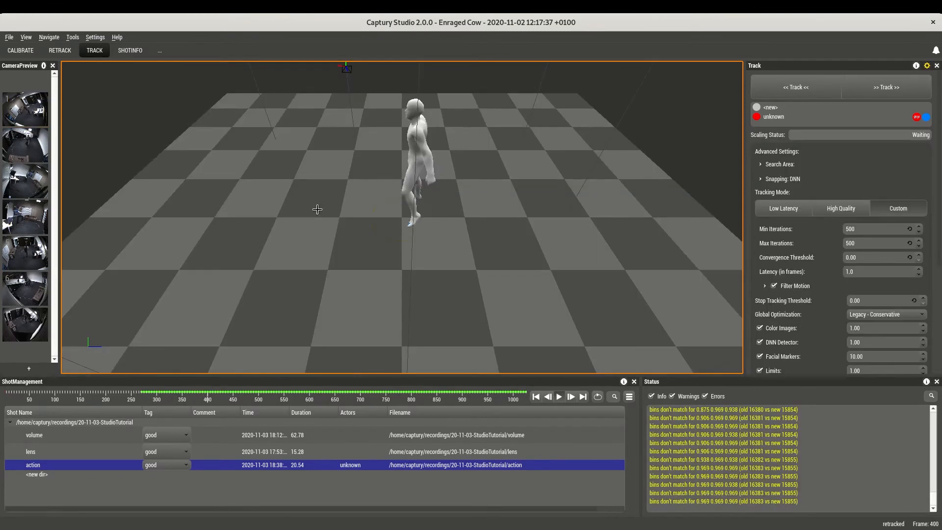
middle_click_drag(317, 210, 393, 151)
scroll(393, 150, "up", 3)
scroll(393, 150, "down", 2)
middle_click_drag(454, 159, 215, 152)
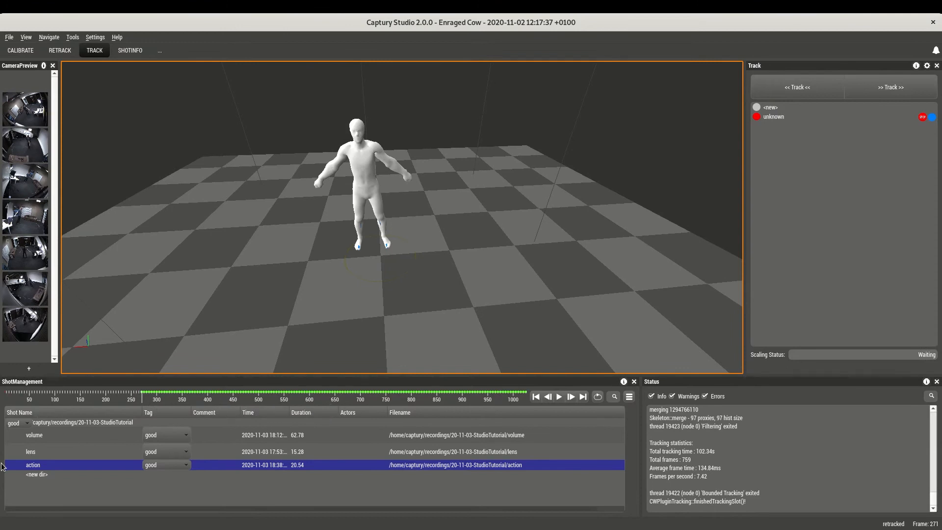
Save the action shot's changes while switching to the lens shot, and reopen the action shot in camera 4's view.
left_click(63, 452)
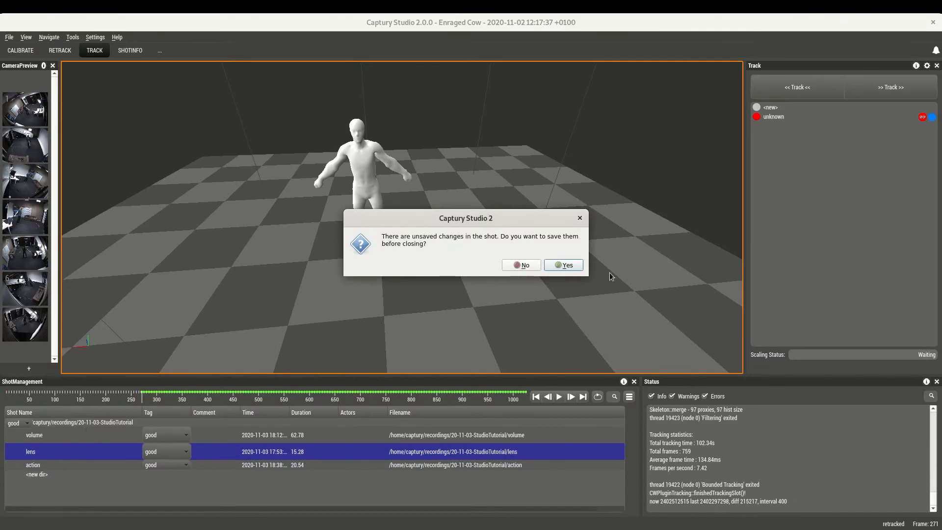
left_click(565, 265)
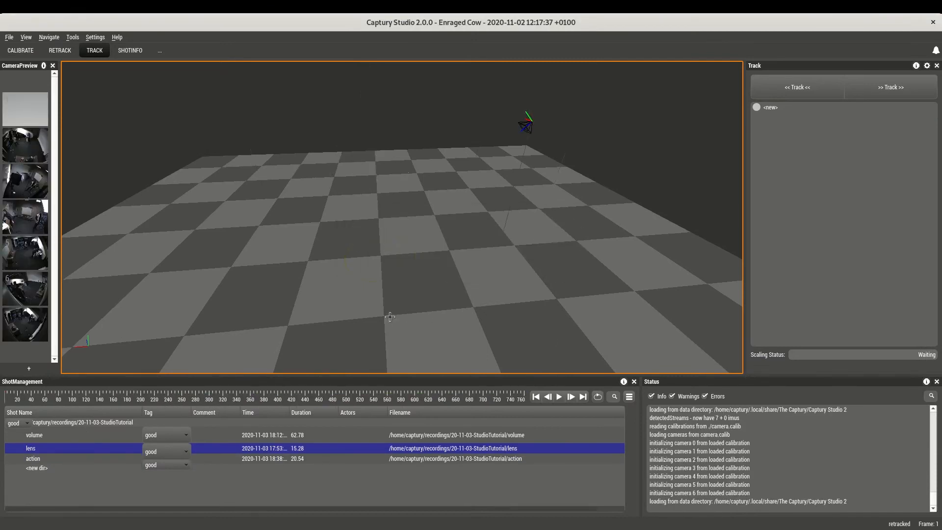
left_click(26, 189)
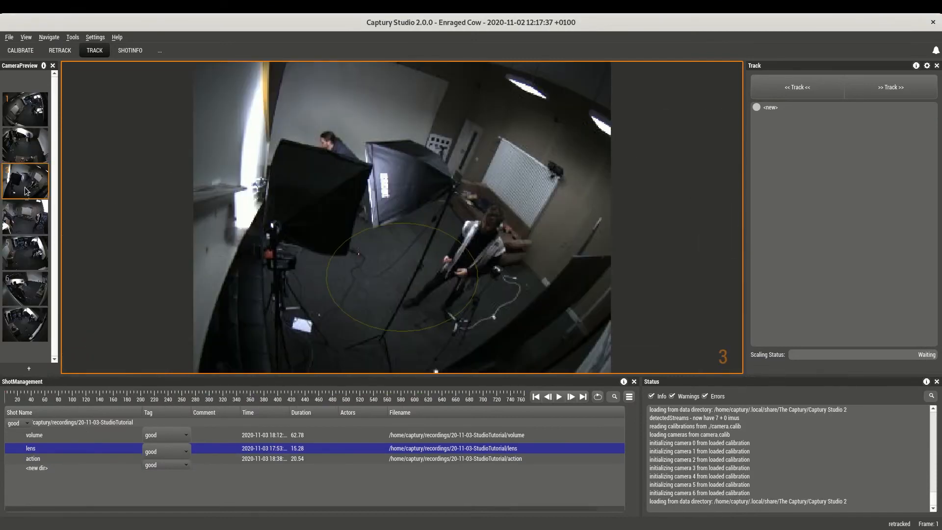
left_click(28, 219)
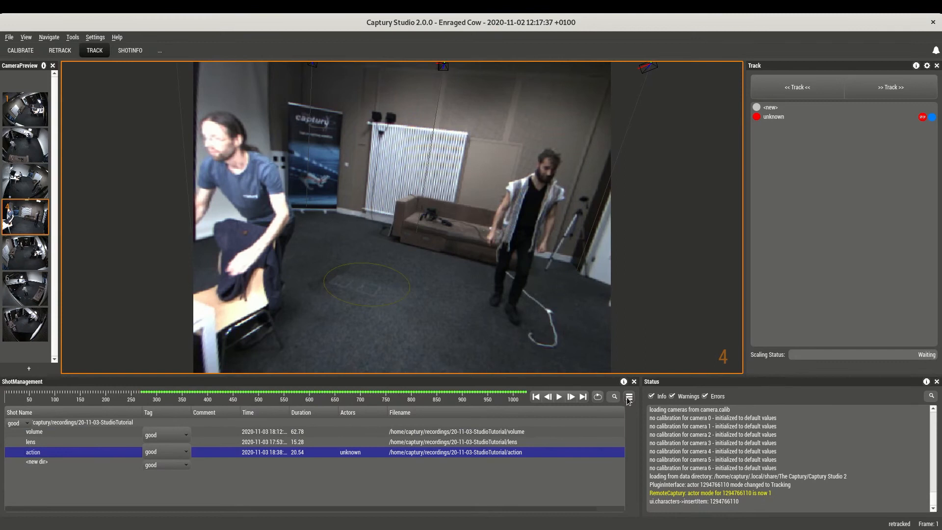
Open the recording settings for the action shot, enlarge the dialog and expand the Captury preset's details.
left_click(629, 397)
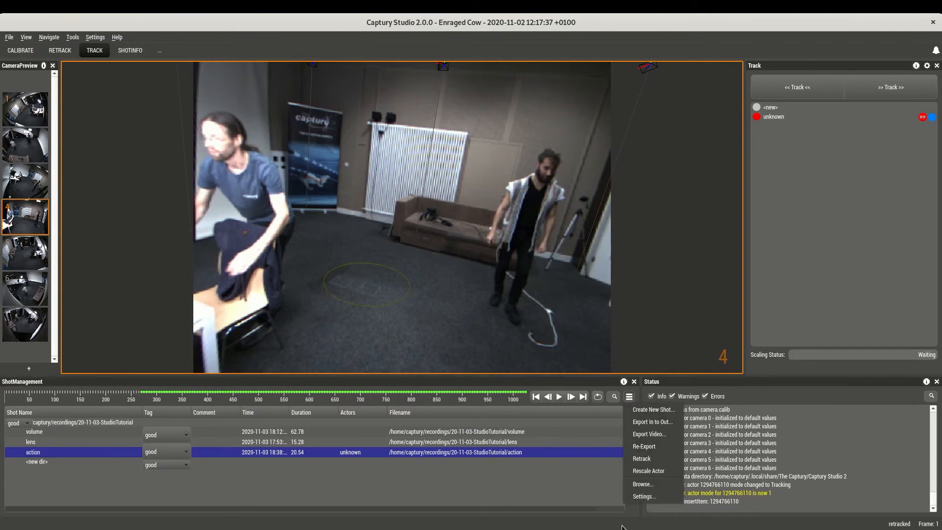
left_click(638, 496)
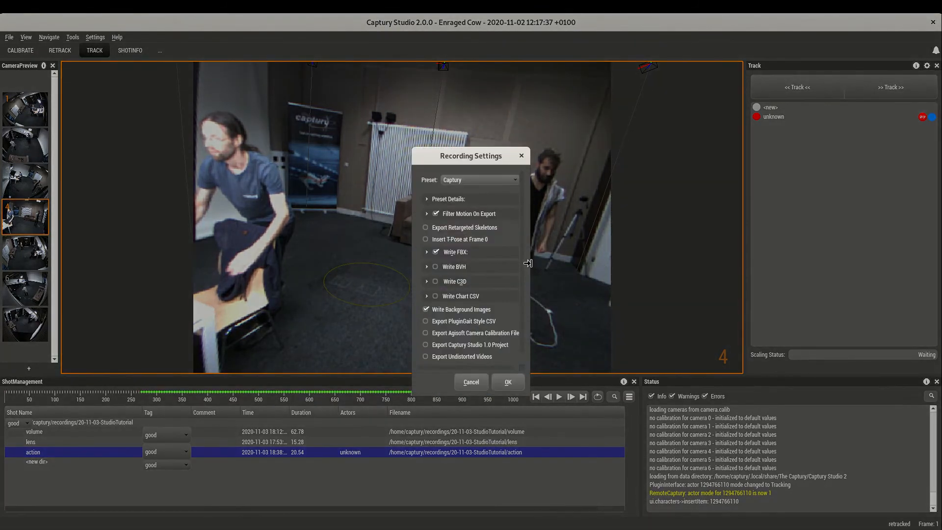
left_click_drag(528, 263, 549, 264)
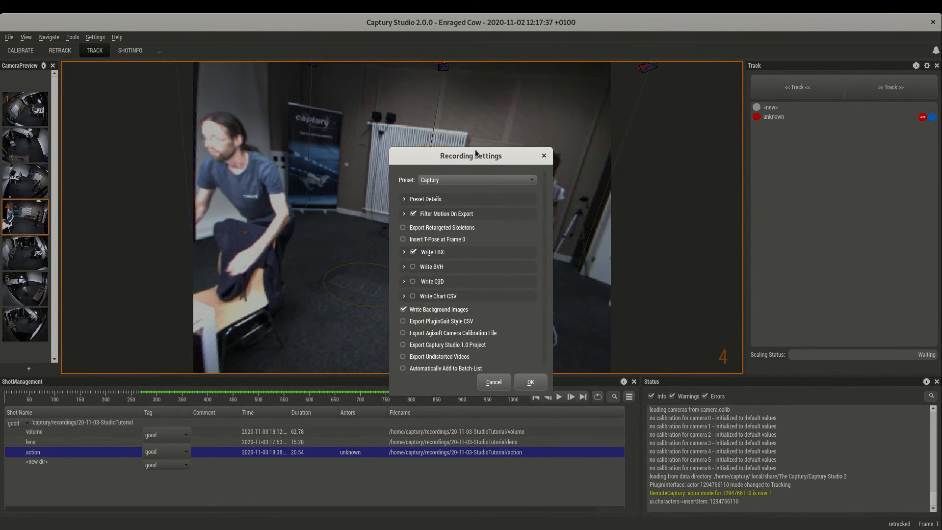
left_click_drag(459, 392, 456, 422)
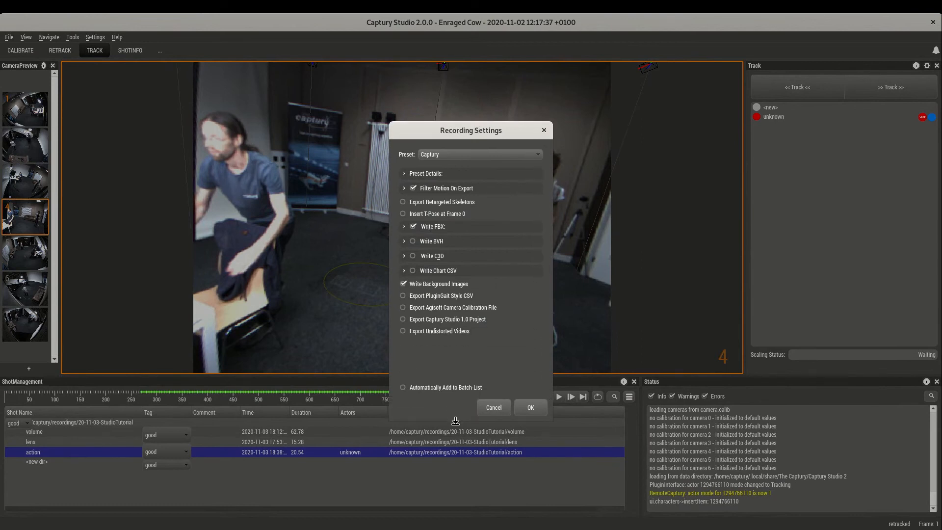
left_click(405, 169)
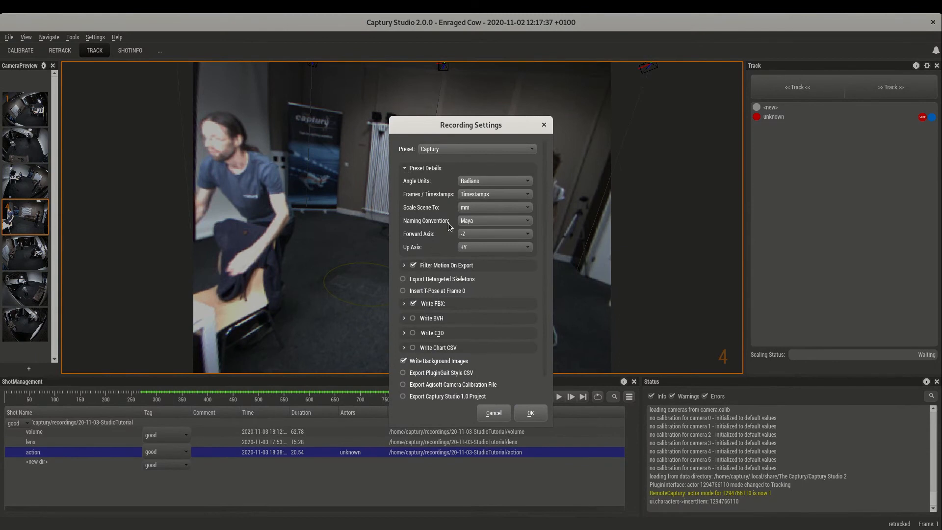
Collapse the preset details, enable Export as ASCII in the FBX writing options and apply the recording settings.
left_click(406, 169)
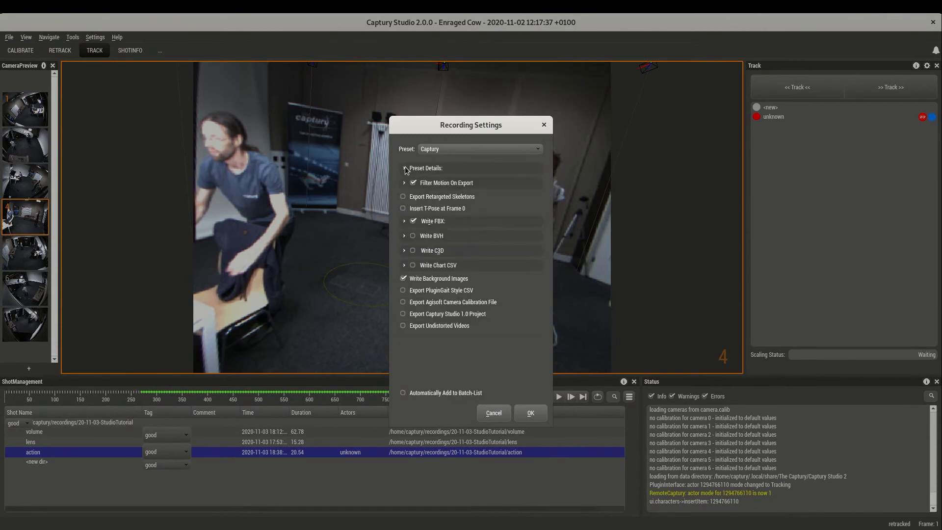
left_click(405, 221)
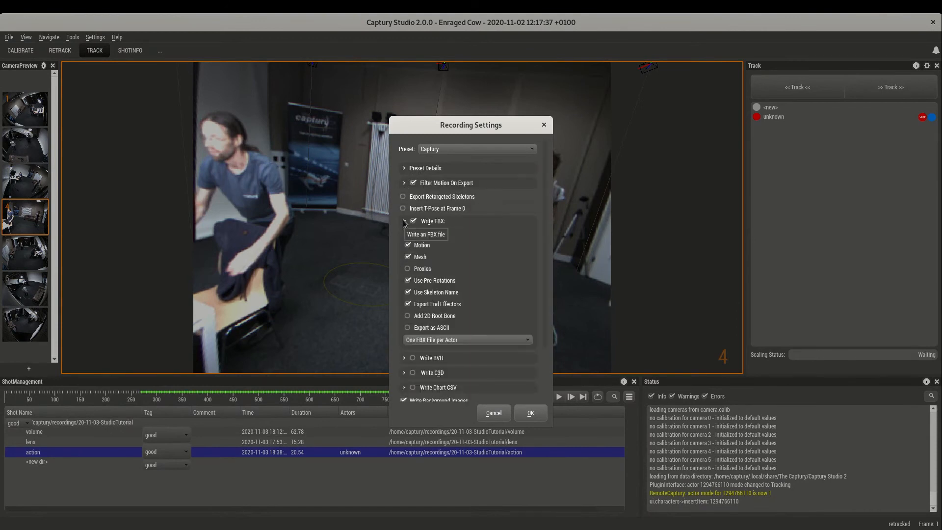
left_click(404, 222)
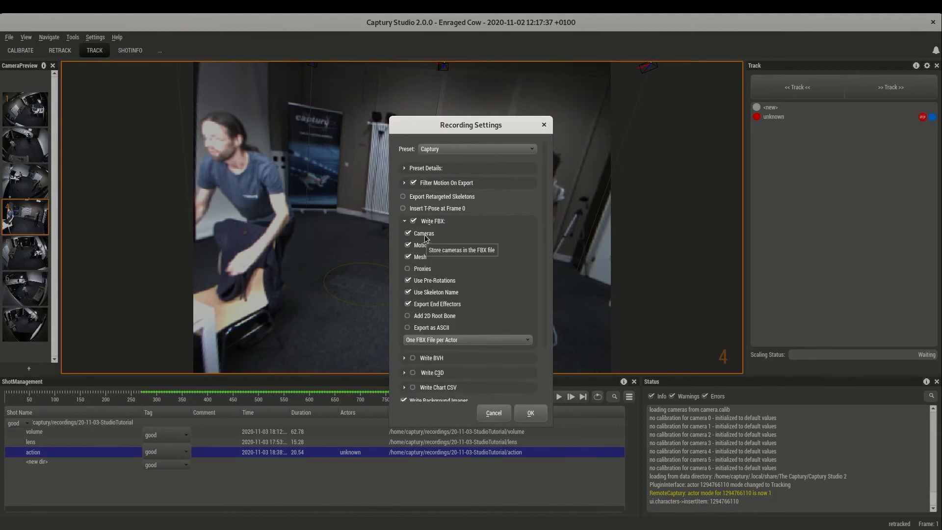
left_click(415, 271)
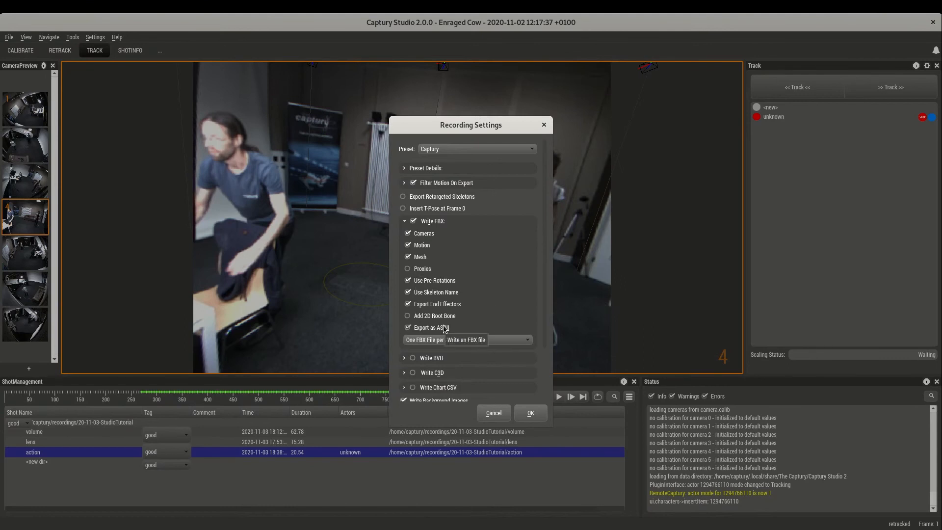
left_click(405, 221)
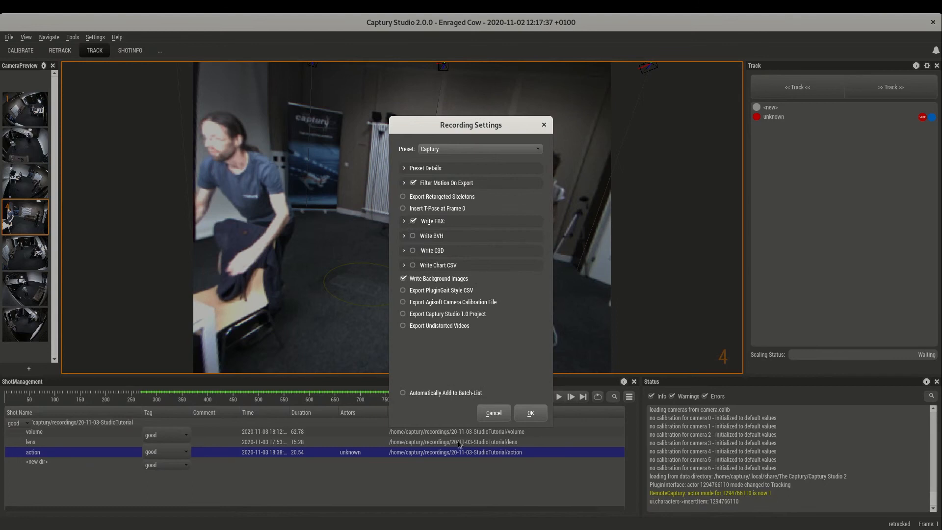
left_click(531, 413)
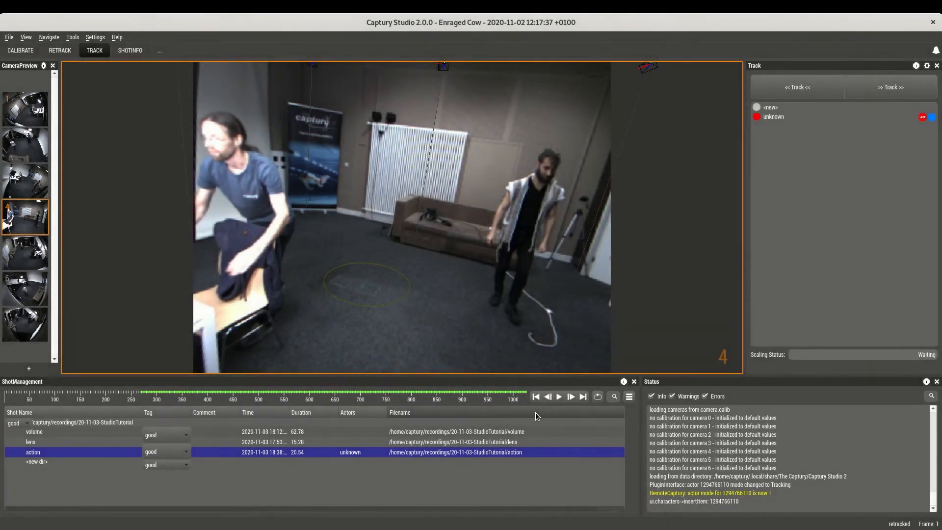
Re-export the action shot with the applied recording settings.
right_click(28, 455)
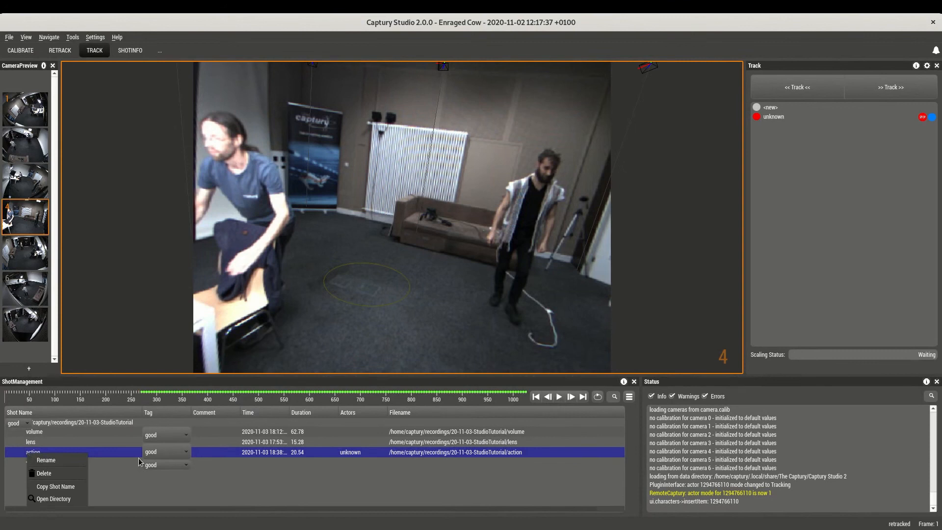
key("Escape")
left_click(630, 396)
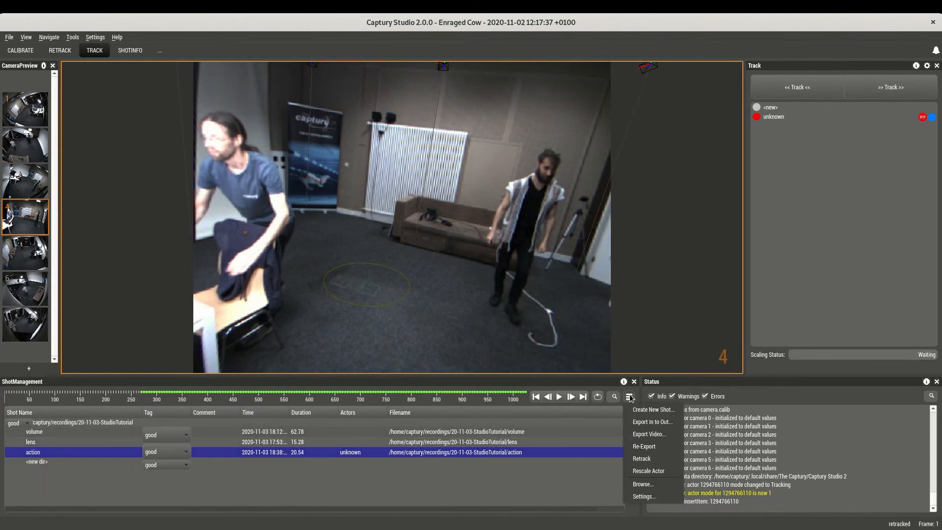
left_click(644, 446)
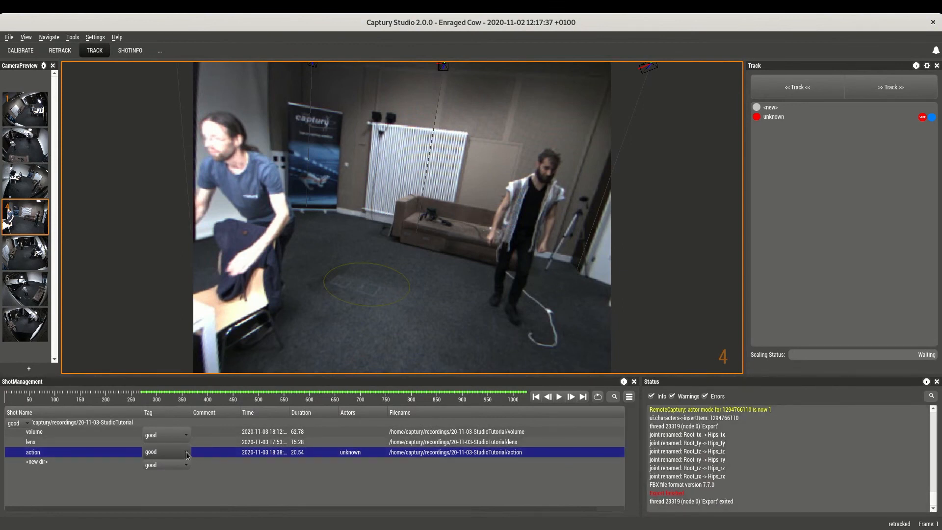
Open the action shot's directory in the file manager and locate the camera.calib and unknown.fbx files.
right_click(50, 457)
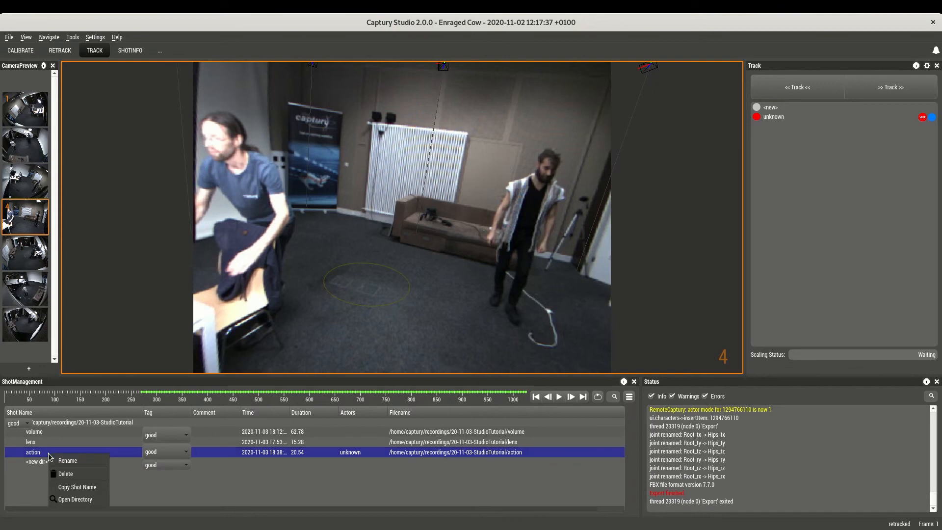
left_click(70, 500)
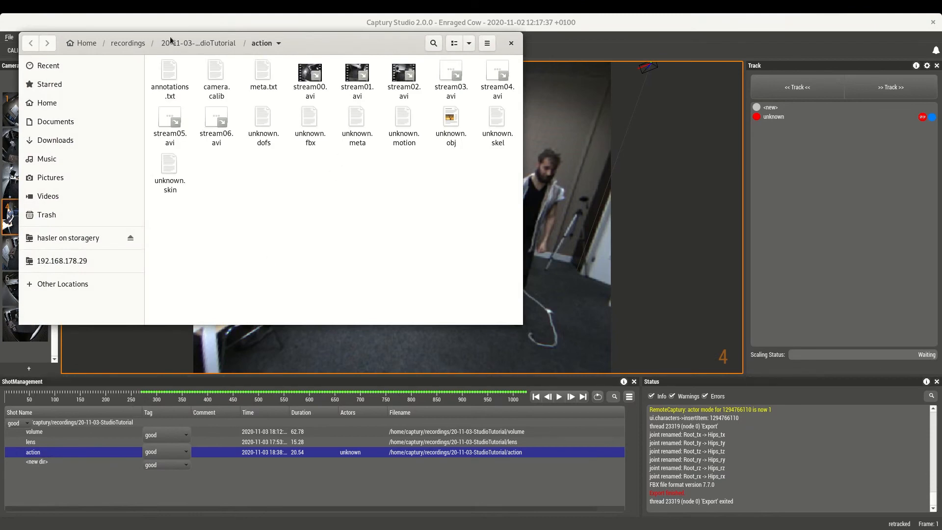
left_click(211, 81)
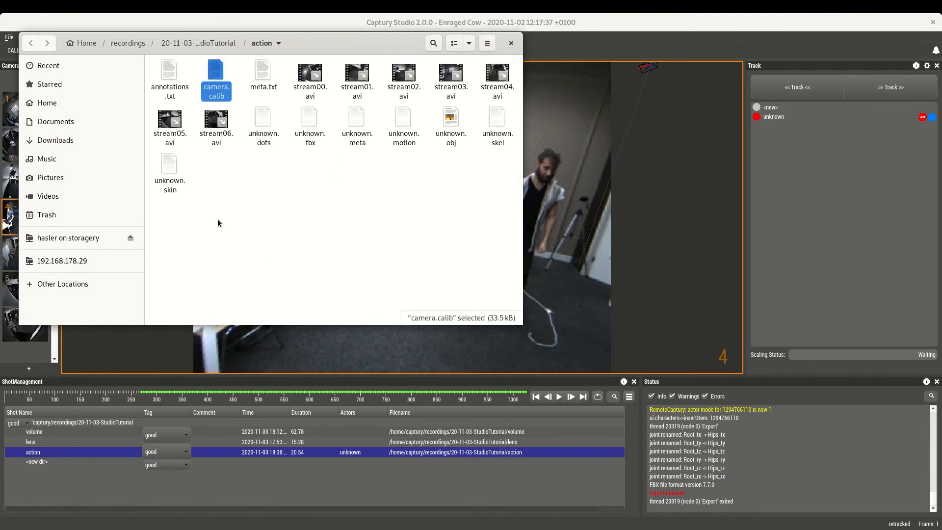
left_click(307, 132)
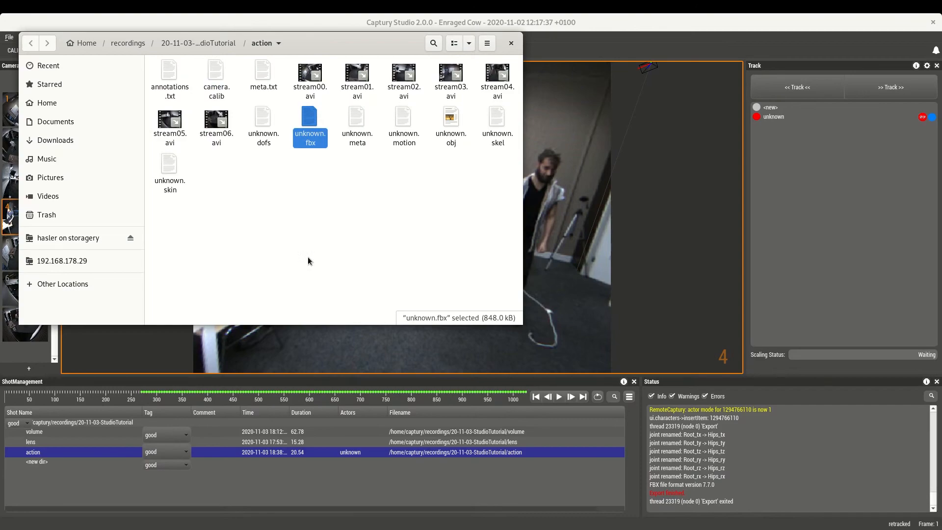